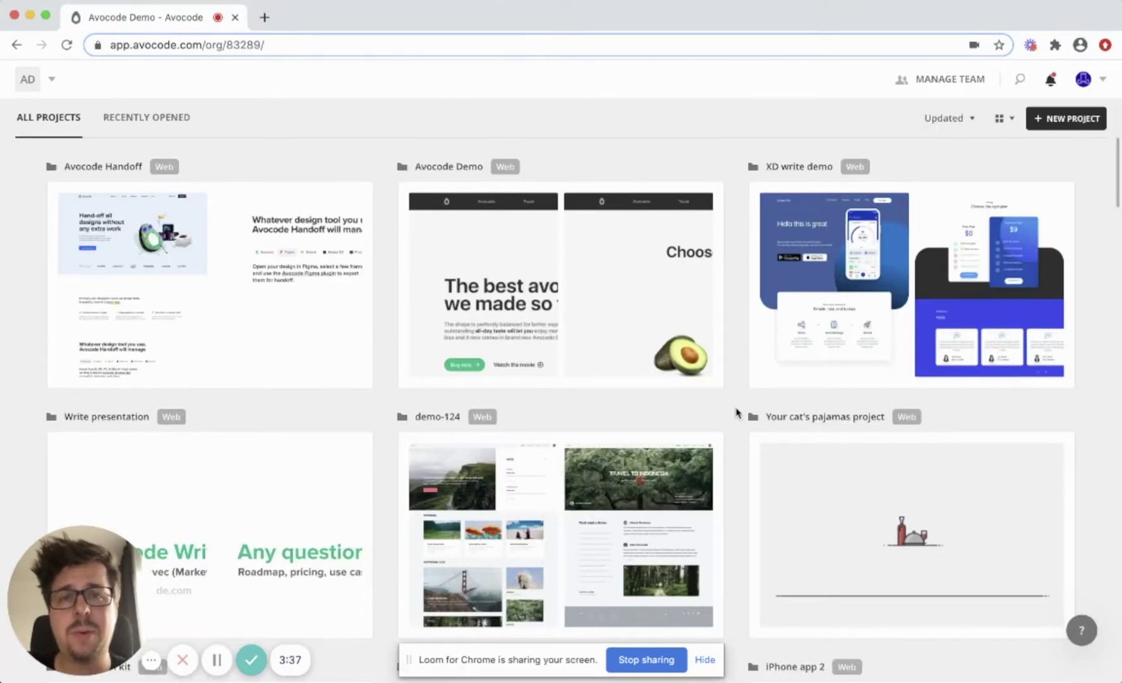
# Open the empty New page design project in Avocode, then bring up landing-page.xd in Adobe XD.
pyautogui.press('super+Tab')
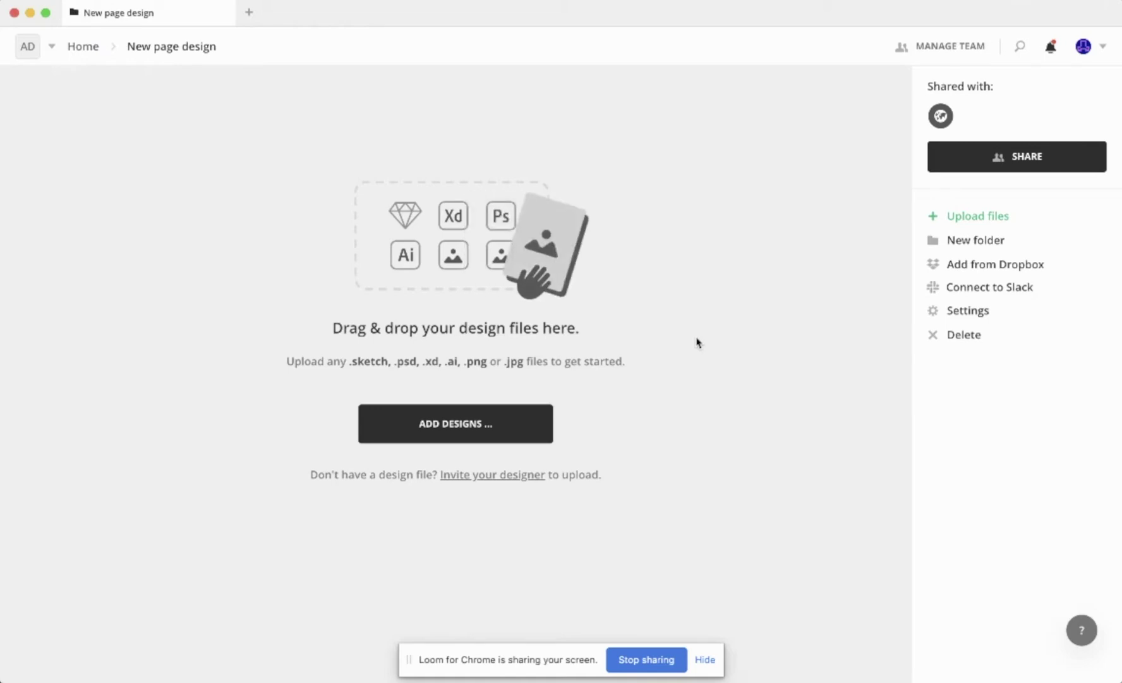
pyautogui.press('super+Tab')
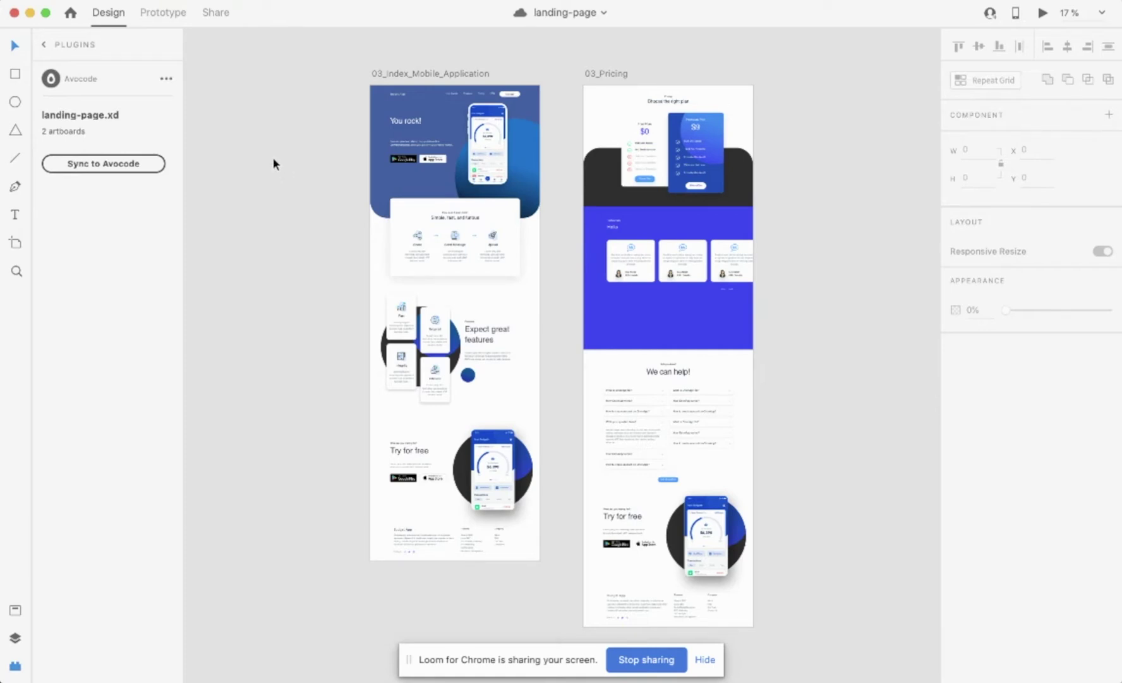
# Select the 03_Index_Mobile_Application and 03_Pricing artboards and sync them to Avocode.
pyautogui.click(390, 73)
pyautogui.keyDown('shift'); pyautogui.click(612, 75); pyautogui.keyUp('shift')
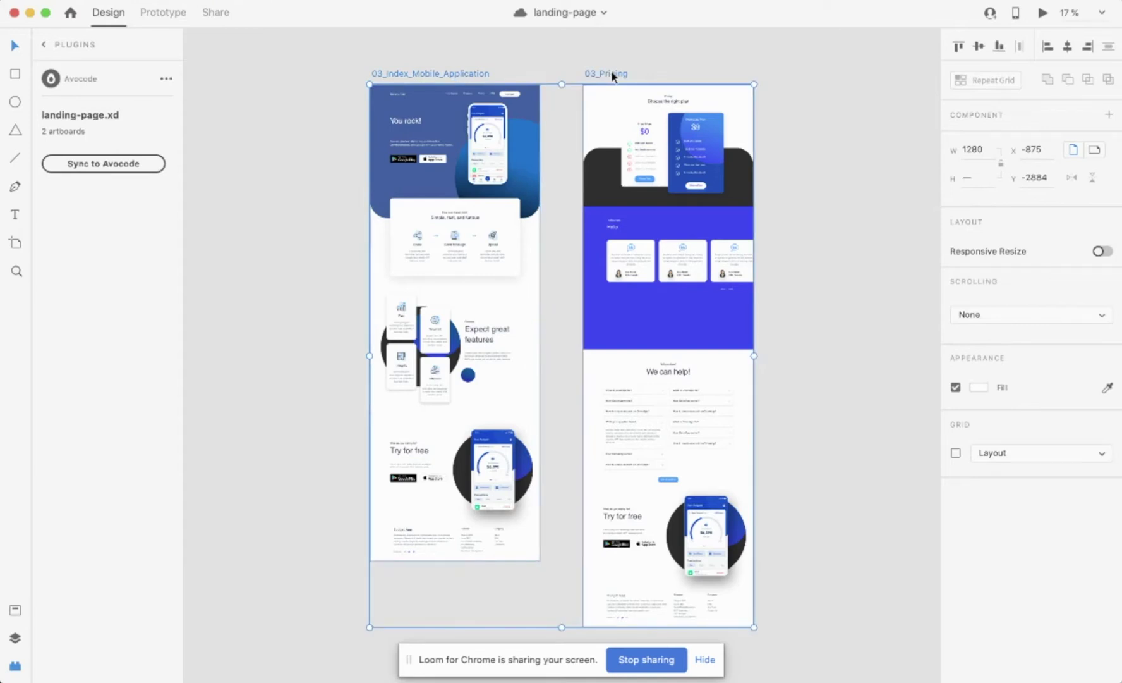
pyautogui.click(108, 166)
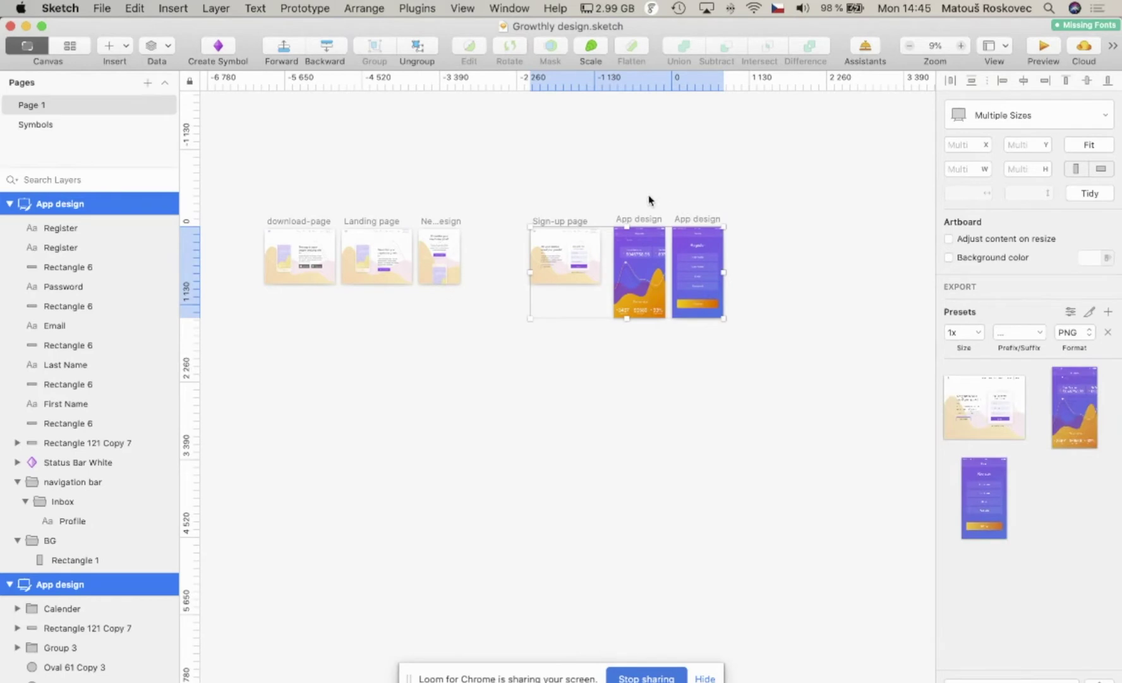
# Run Plugins > Avocode > Sync All Changes on Growthly design.sketch.
pyautogui.click(415, 8)
pyautogui.moveTo(434, 26)
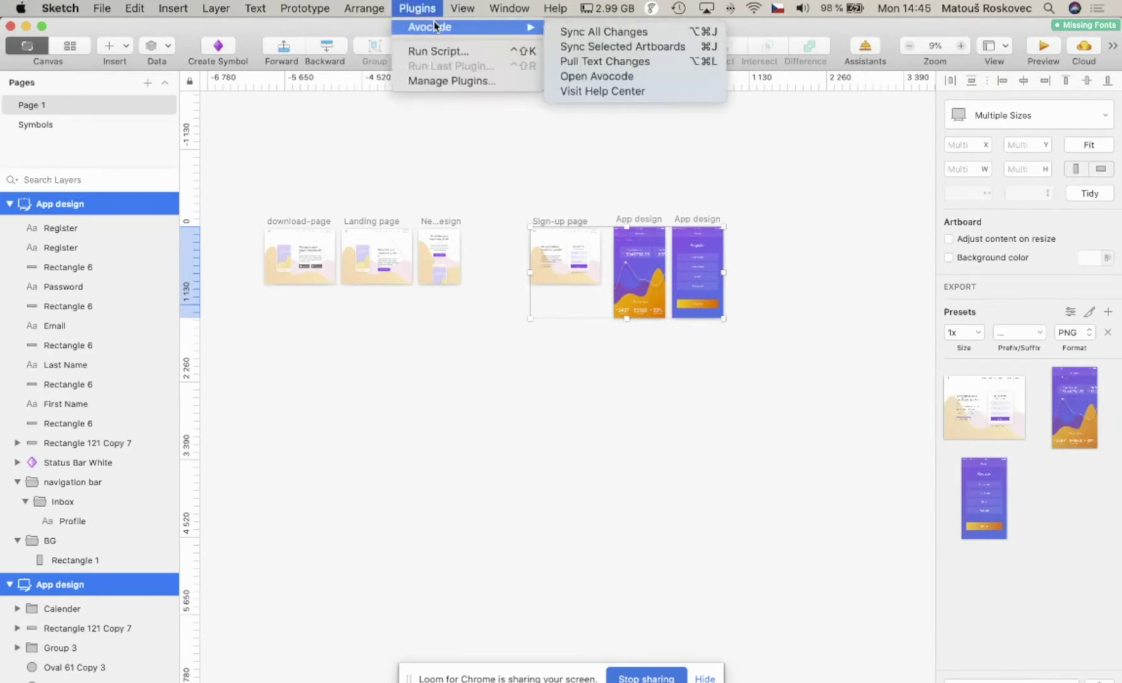
pyautogui.click(604, 32)
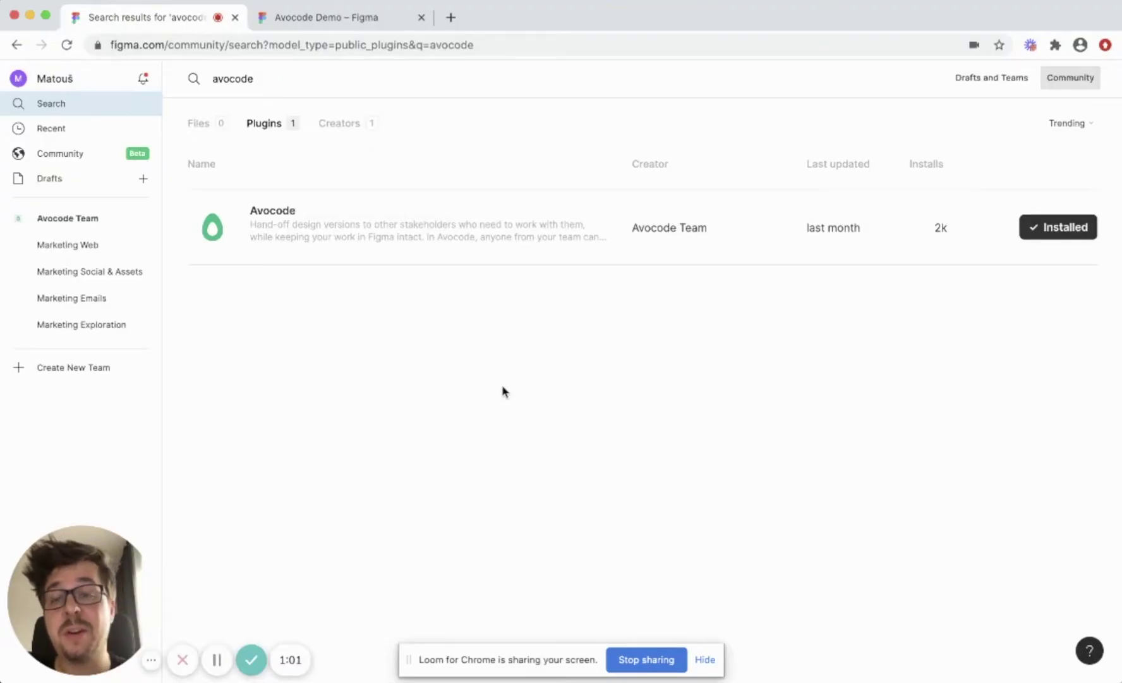
# Launch the Avocode plugin in Figma and export the homepage and buy-detail frames.
pyautogui.click(357, 235)
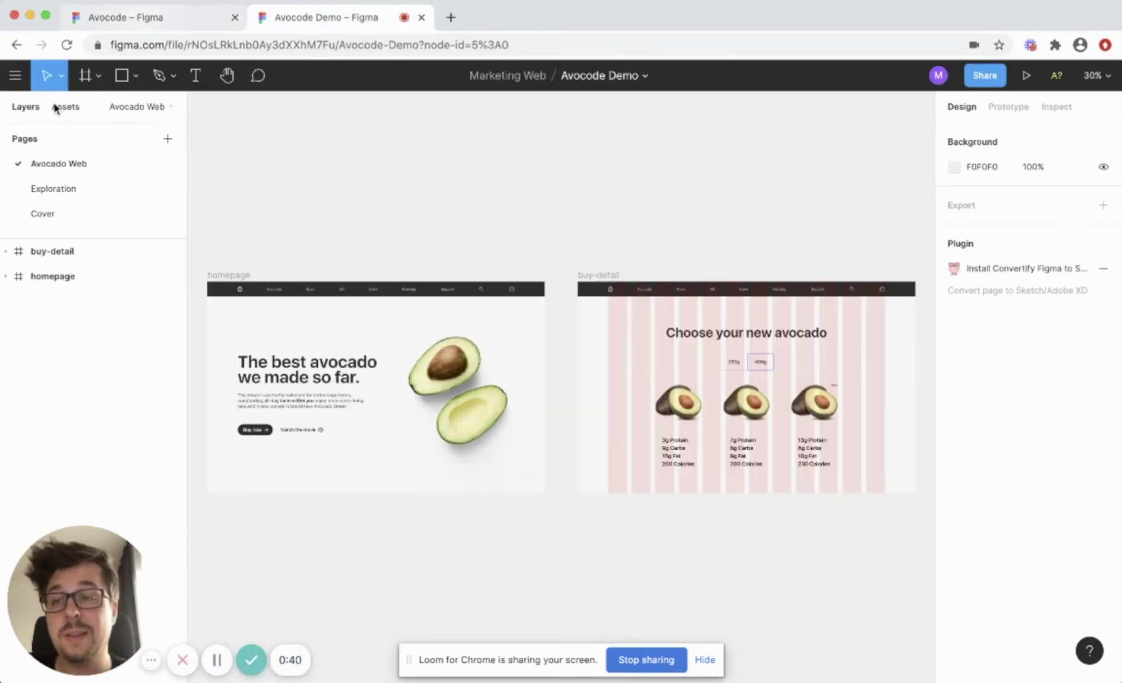
pyautogui.click(15, 76)
pyautogui.moveTo(44, 330)
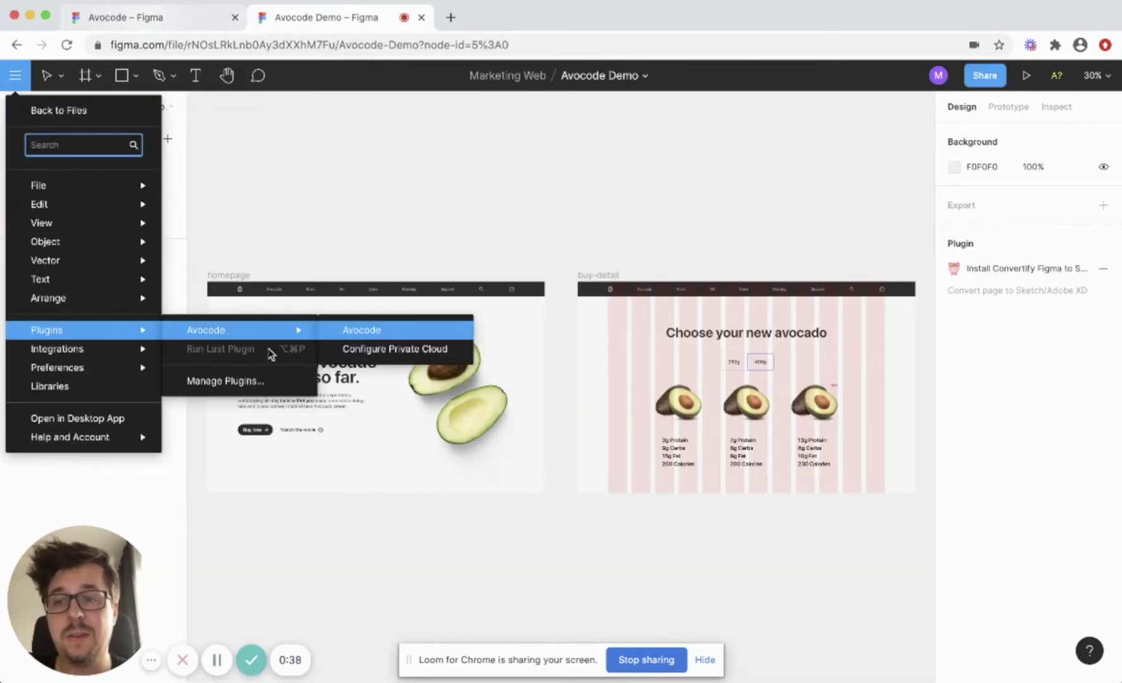
pyautogui.click(332, 329)
pyautogui.click(226, 275)
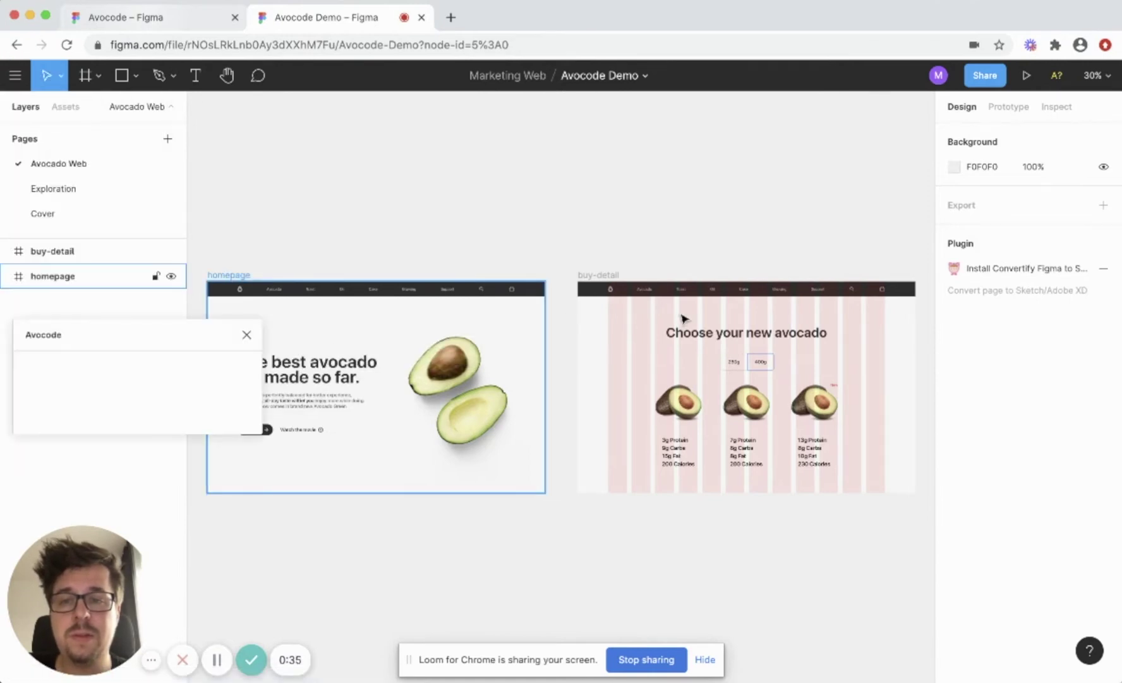
pyautogui.keyDown('shift'); pyautogui.click(605, 278); pyautogui.keyUp('shift')
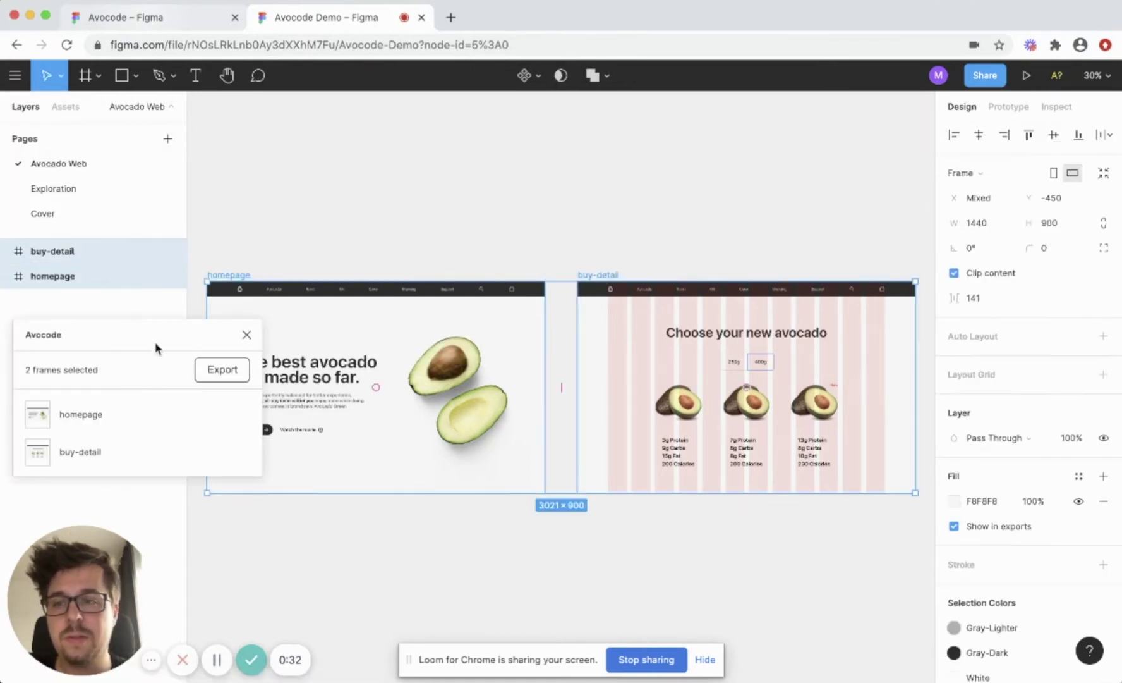
pyautogui.click(229, 371)
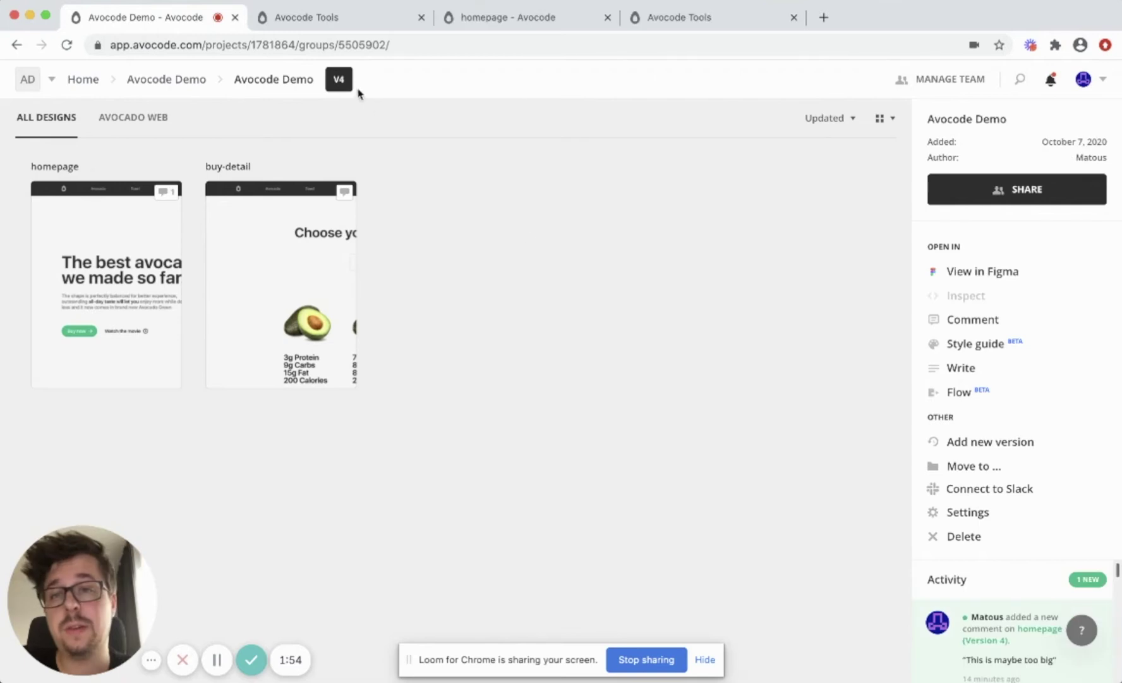
pyautogui.click(340, 80)
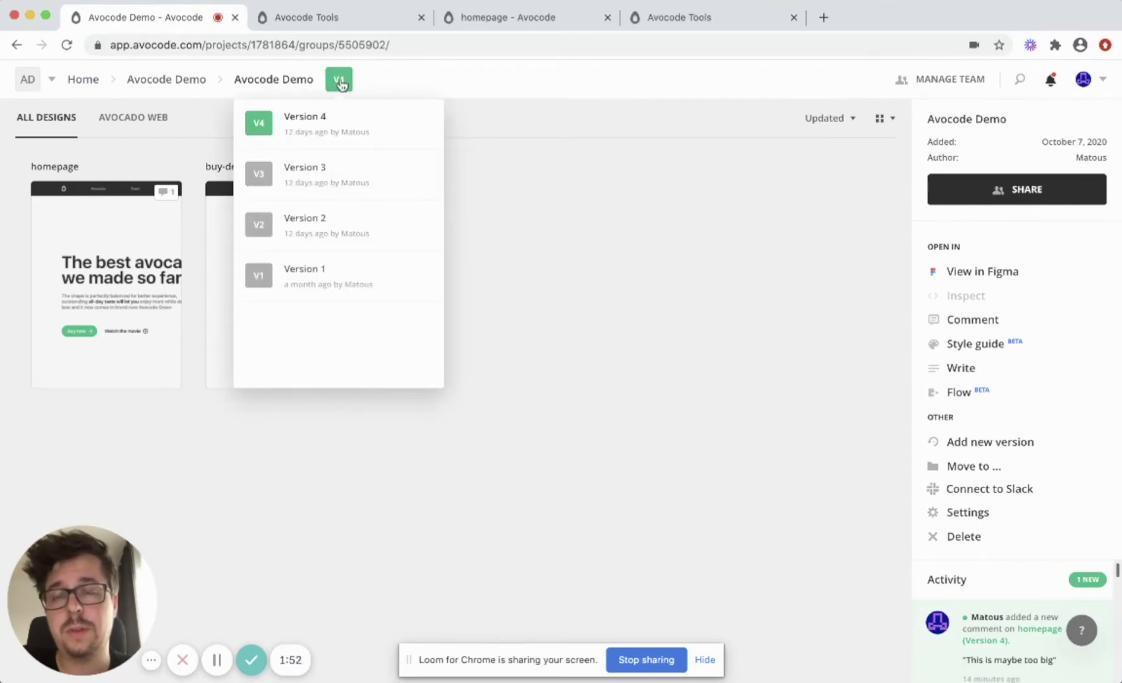
pyautogui.moveTo(324, 137)
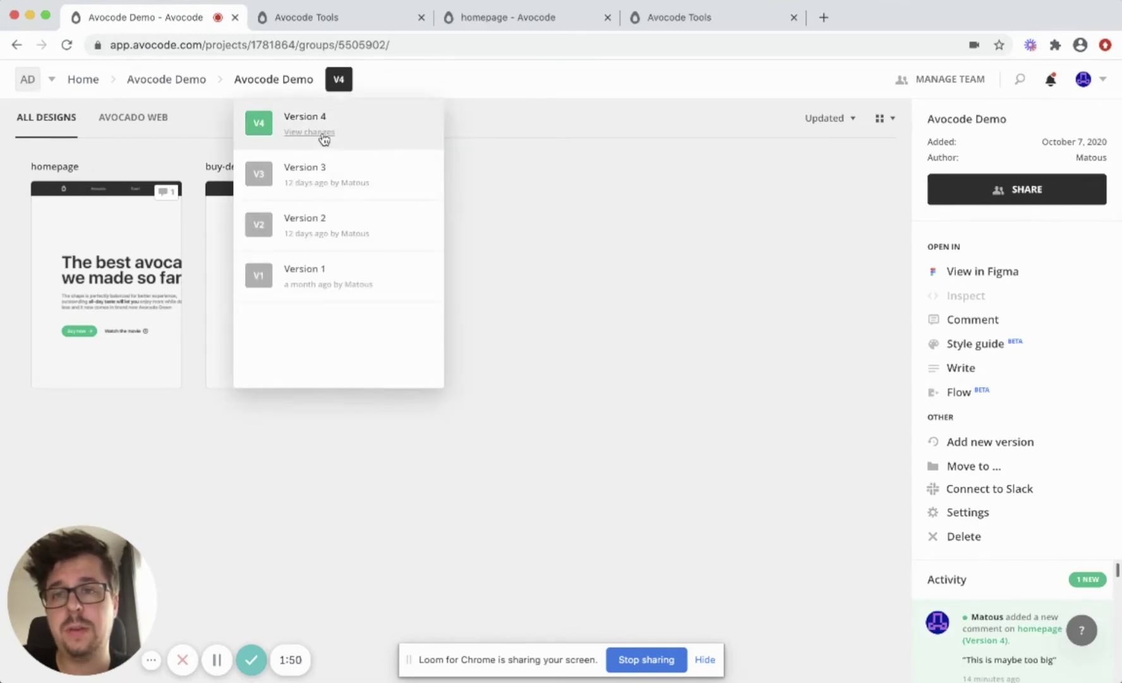
pyautogui.click(323, 134)
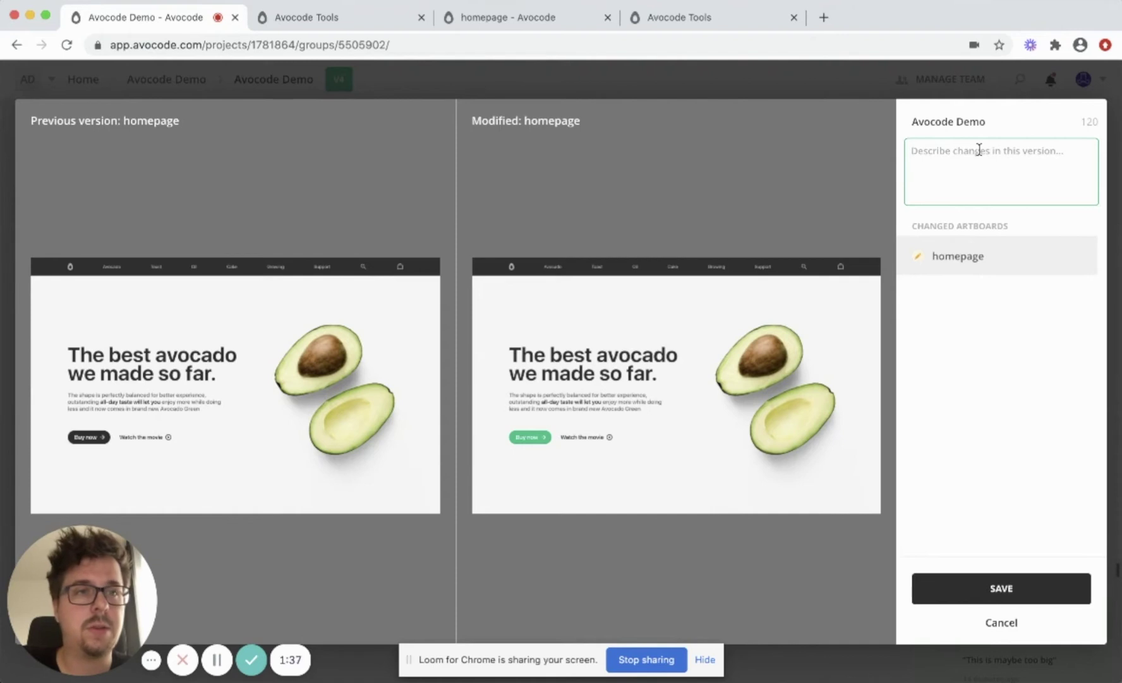
pyautogui.click(835, 80)
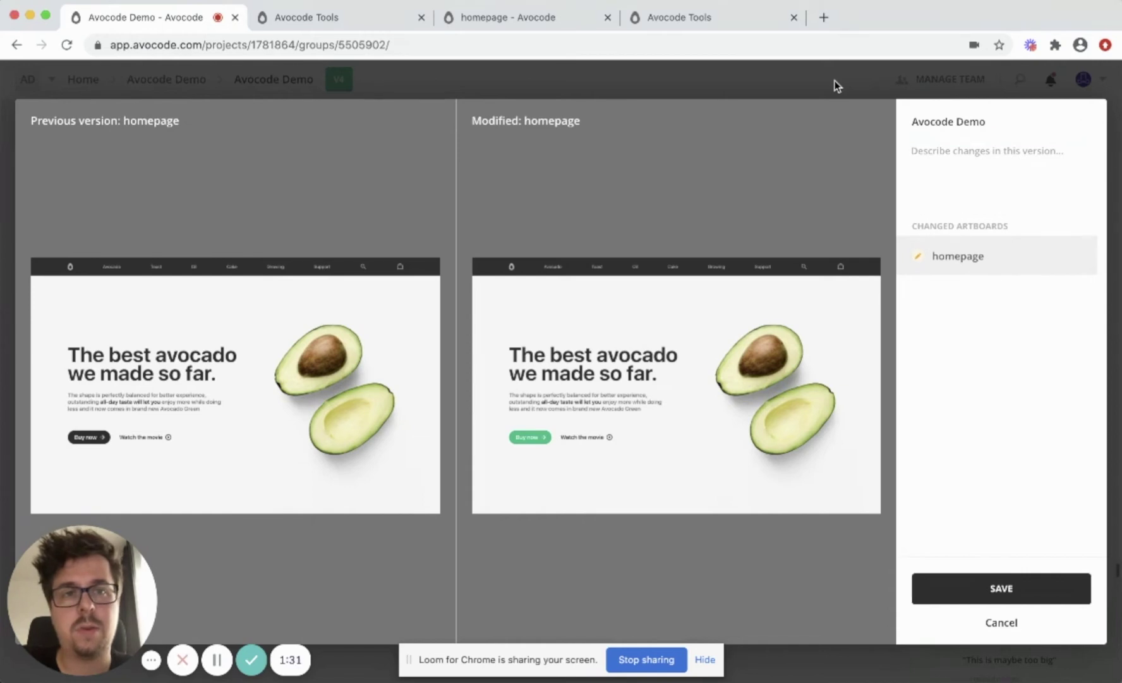
pyautogui.click(1009, 626)
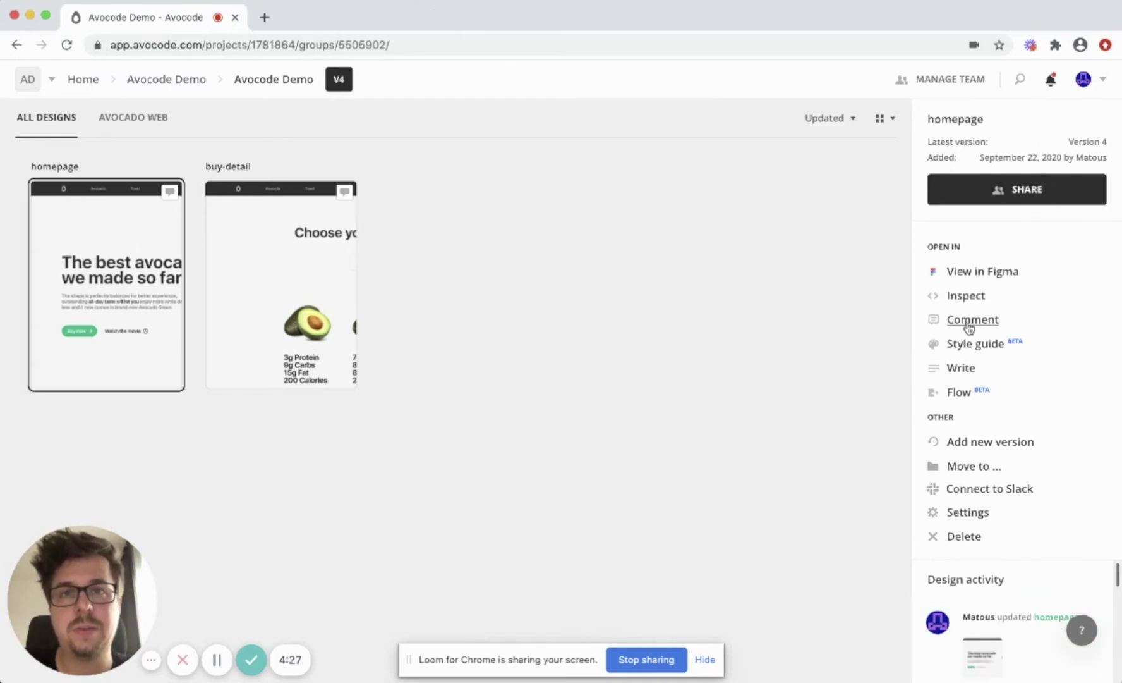
# Post the comment 'This is maybe too big' on the upper avocado's pit.
pyautogui.click(969, 323)
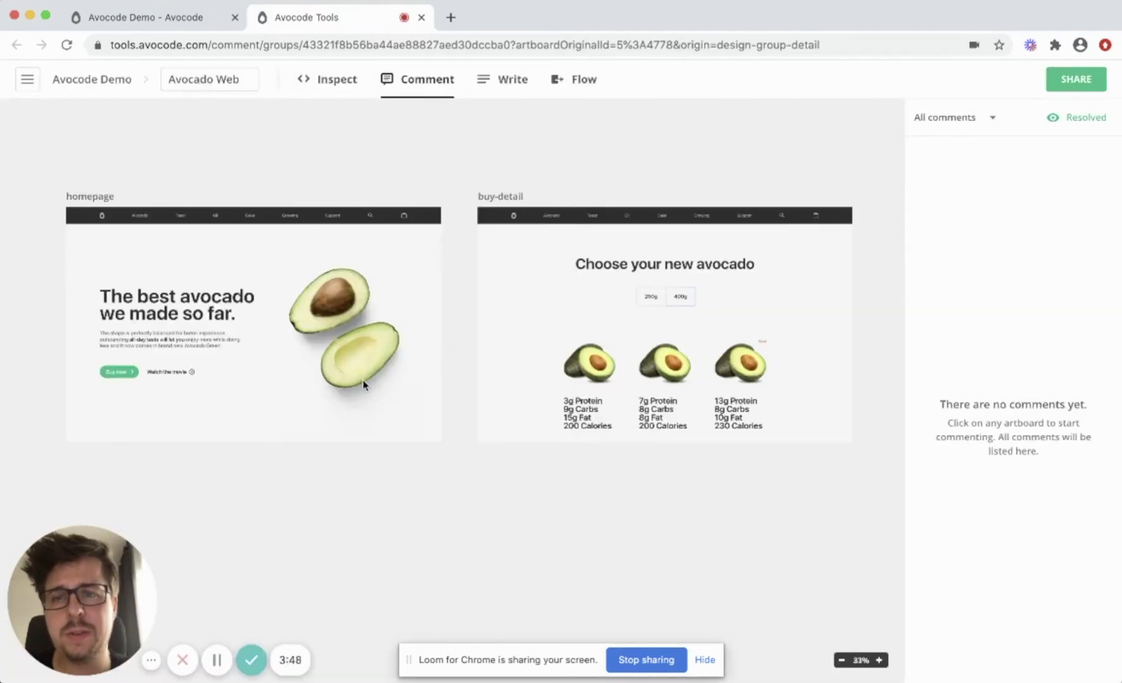
pyautogui.click(331, 296)
pyautogui.write('This ')
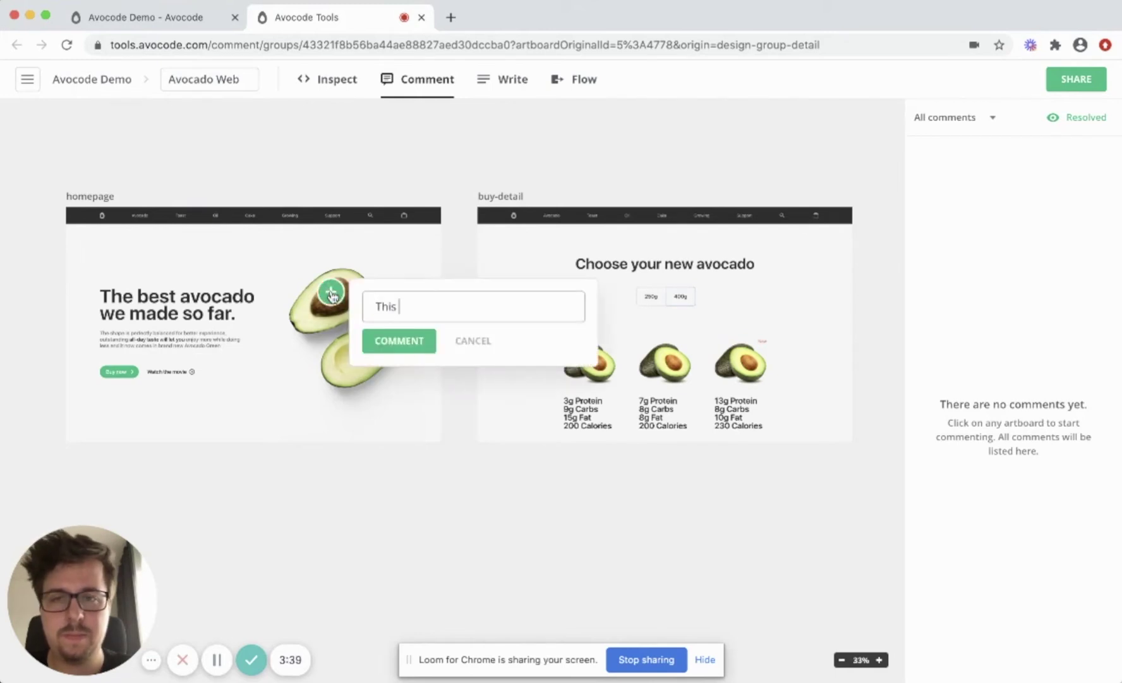
pyautogui.write('is maybe too big')
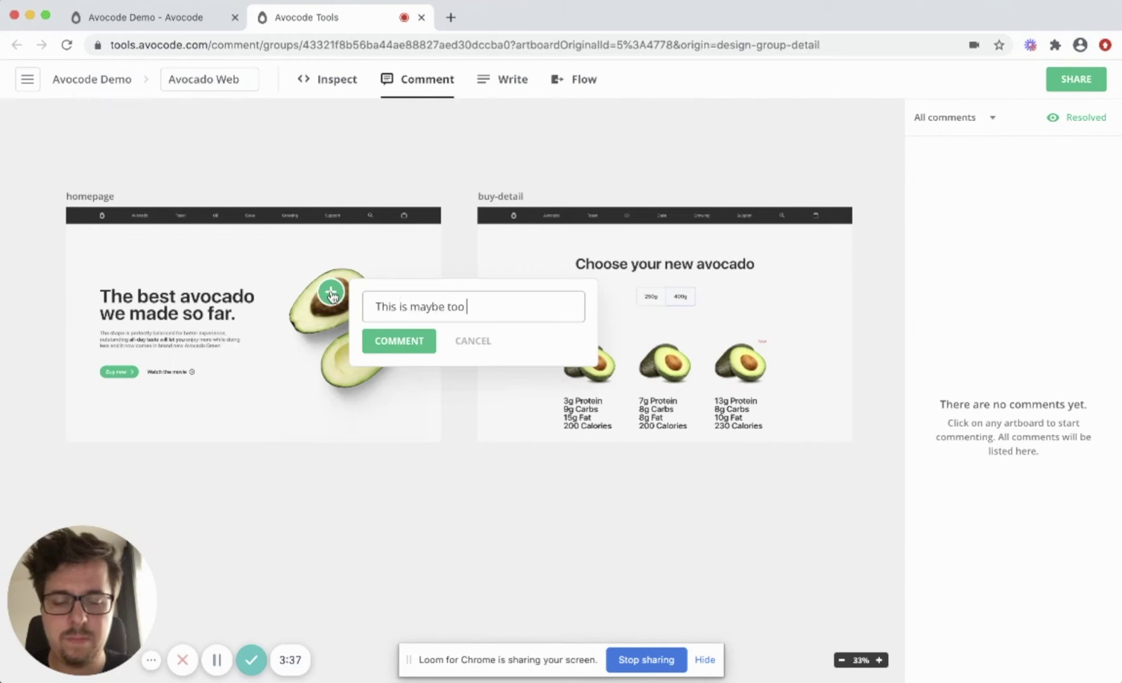
pyautogui.click(404, 341)
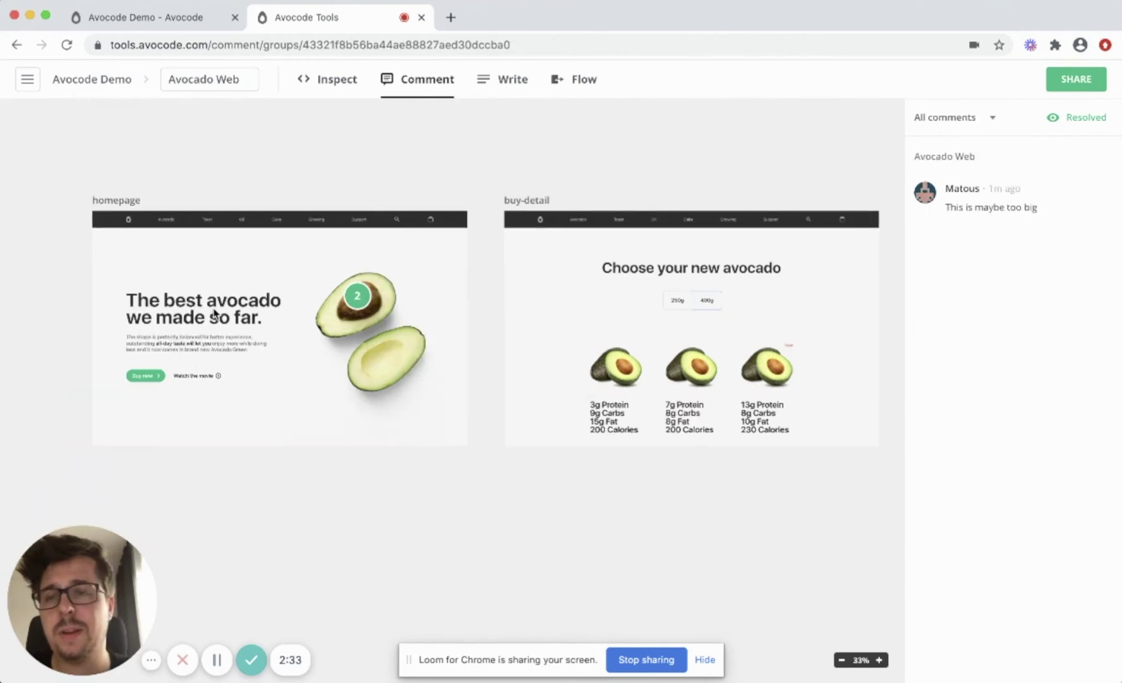
pyautogui.click(512, 82)
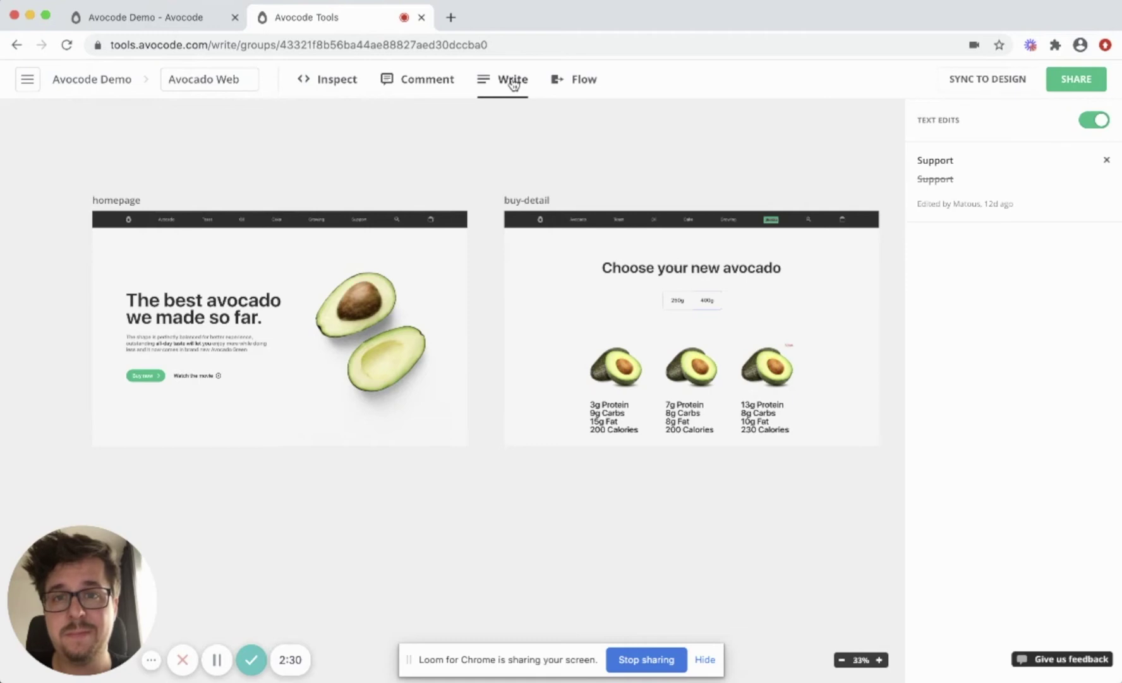
# Replace the homepage headline with 'Meet our best product yet' and save the edit.
pyautogui.click(212, 309)
pyautogui.press('super+a')
pyautogui.write('Meet our best ')
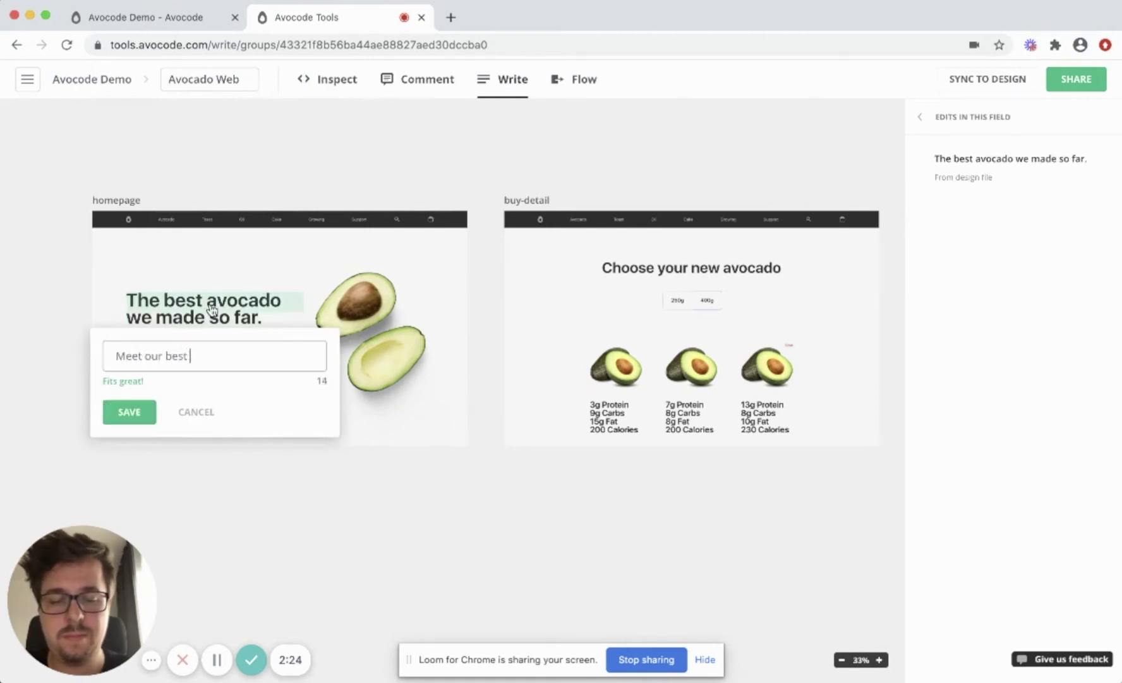
pyautogui.write('product yet')
pyautogui.click(129, 424)
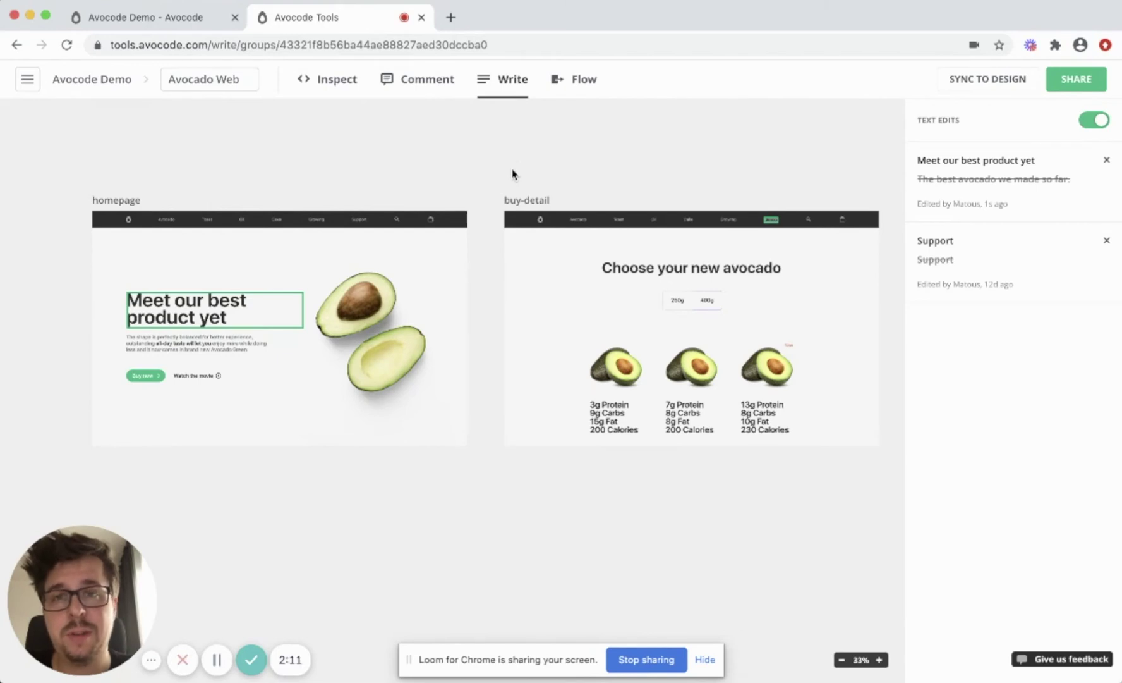
pyautogui.click(587, 78)
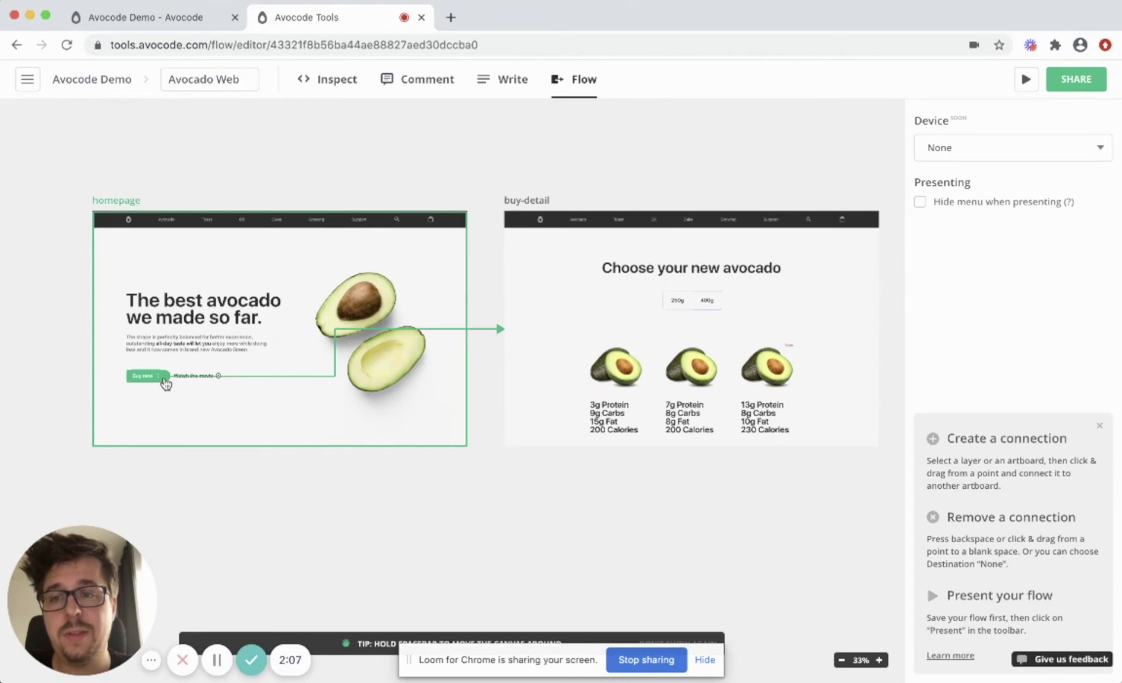
# Swap the Buy now link for a logo-to-buy-detail link and play the prototype.
pyautogui.scroll(2, 165, 384)
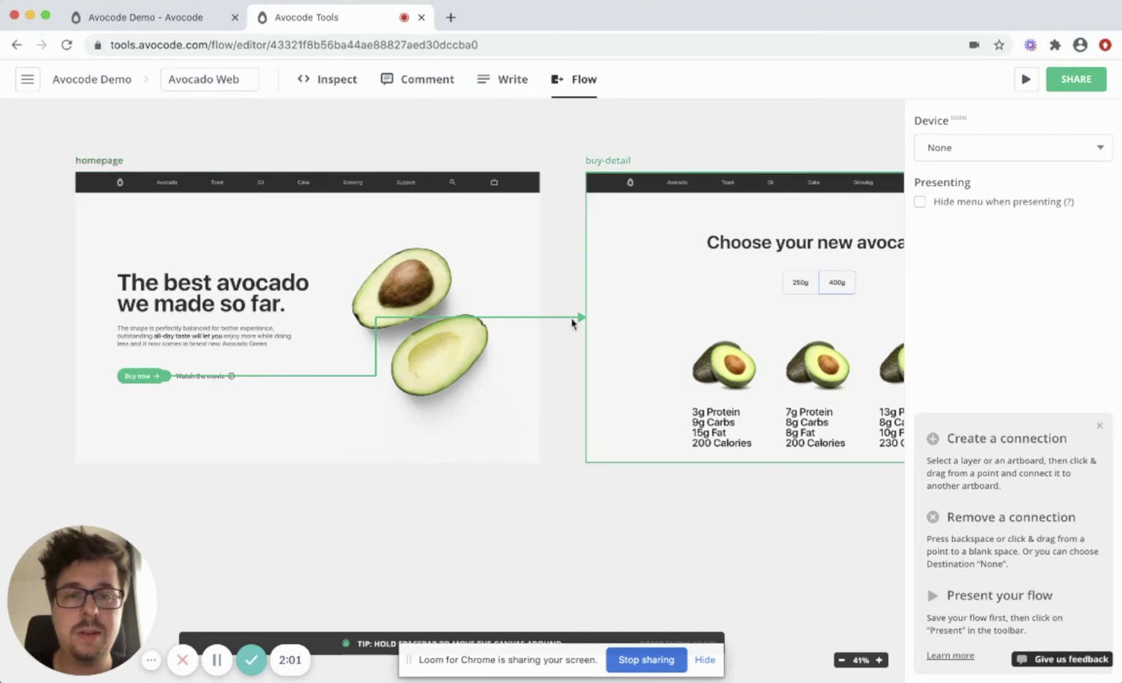
pyautogui.moveTo(580, 322); pyautogui.dragTo(581, 322)
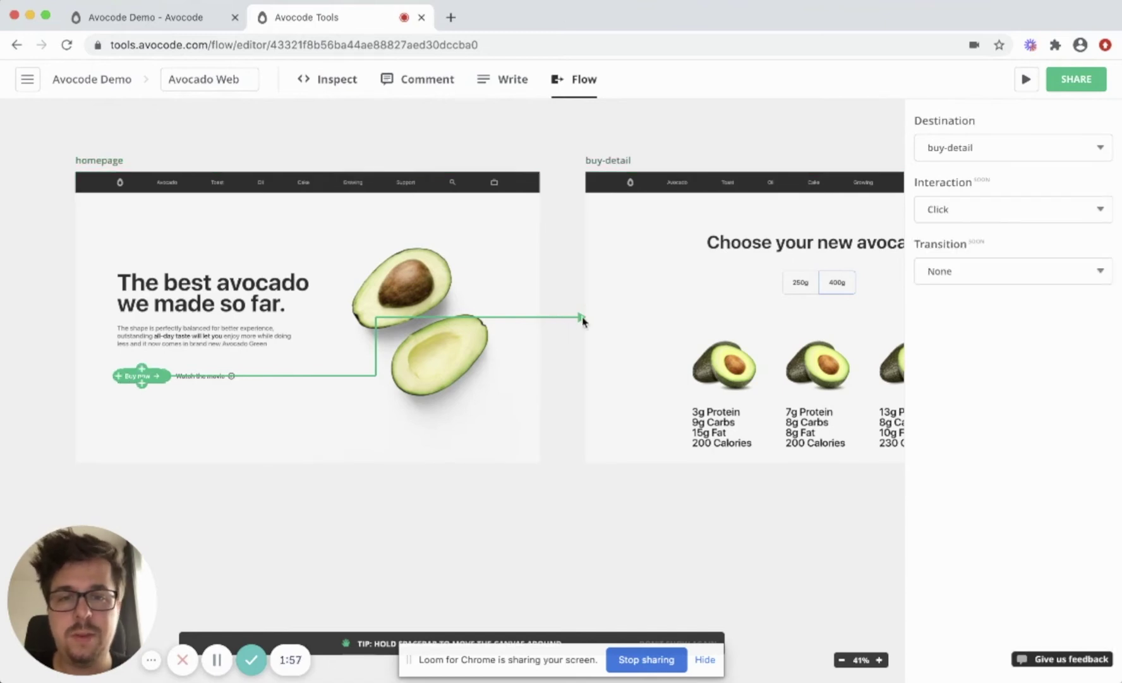
pyautogui.press('BackSpace')
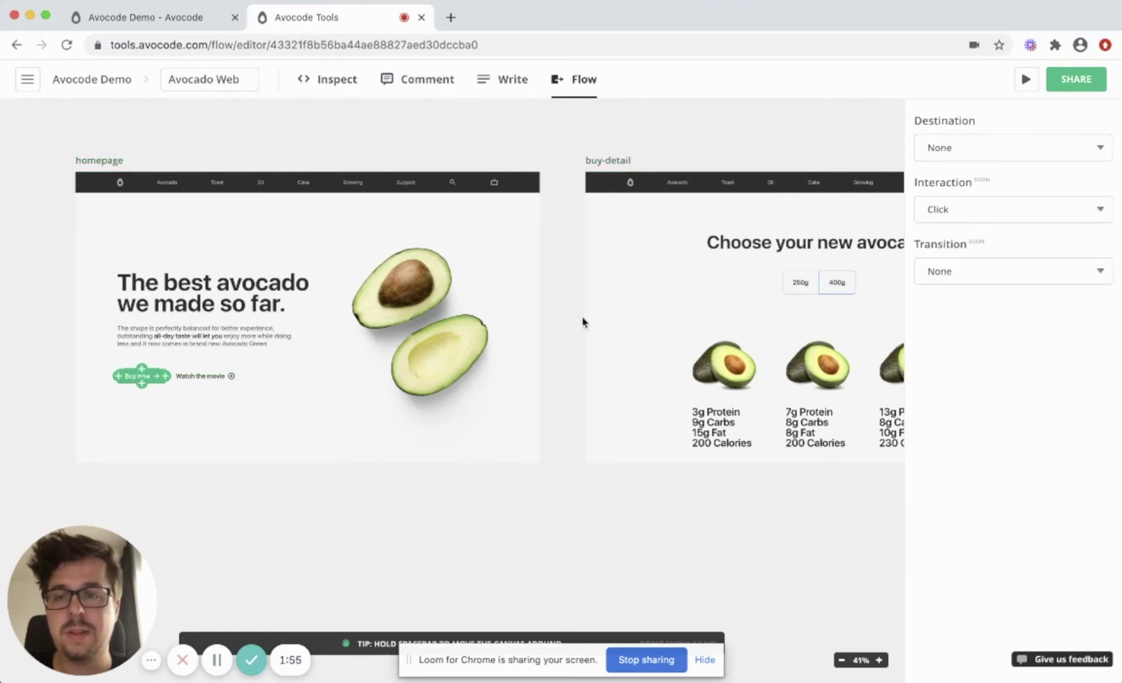
pyautogui.moveTo(120, 182); pyautogui.dragTo(682, 352)
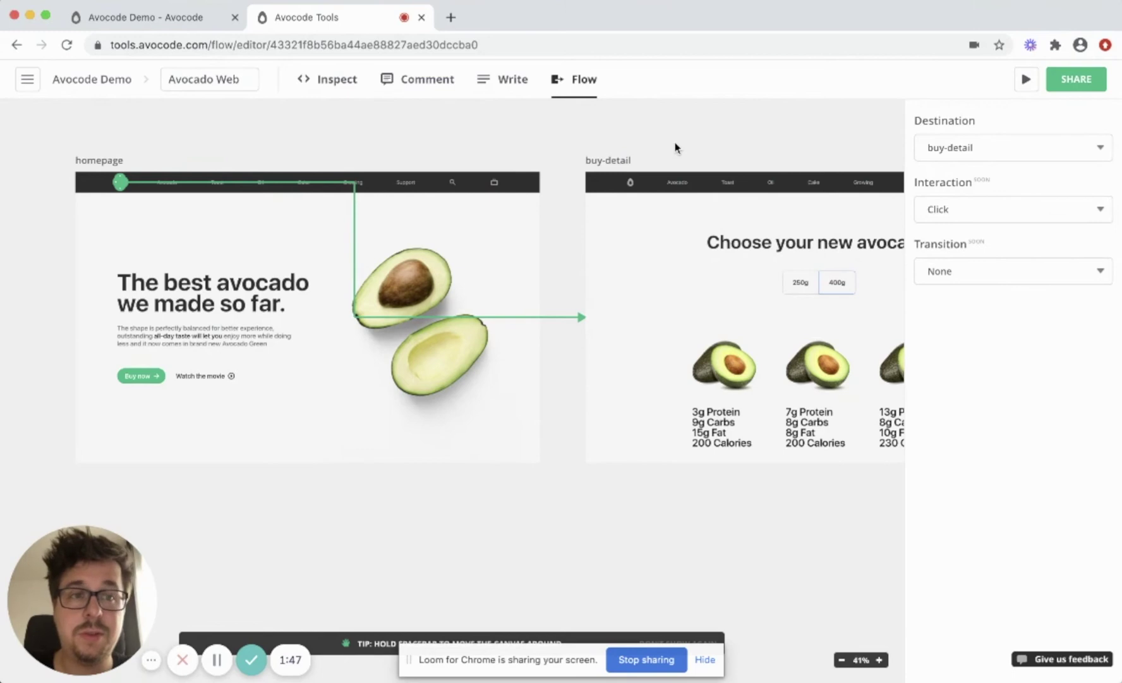
pyautogui.click(1027, 80)
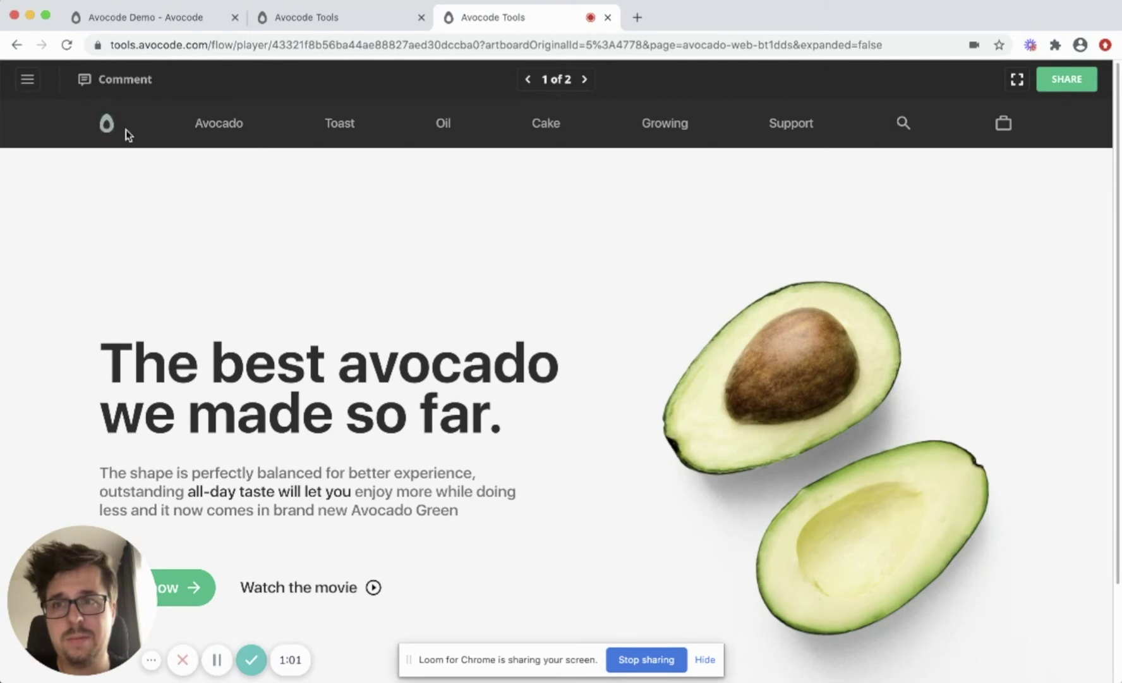
# Click the logo in the prototype player to reach buy-detail, screen 2 of 2.
pyautogui.click(106, 125)
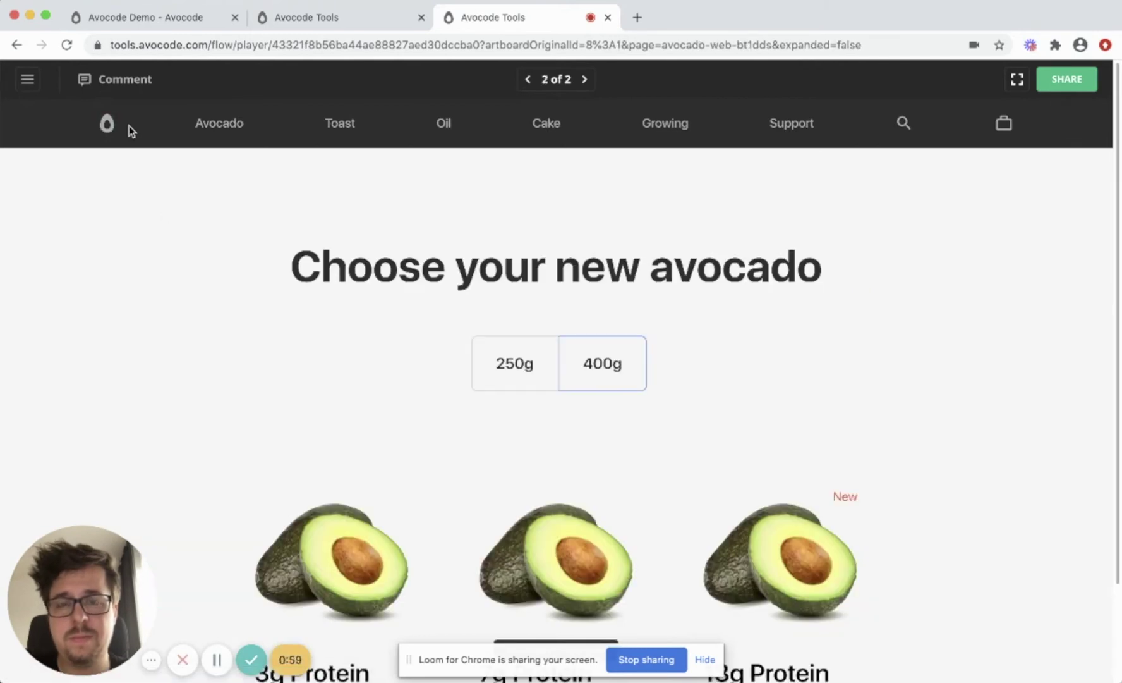
pyautogui.scroll(-3, 657, 366)
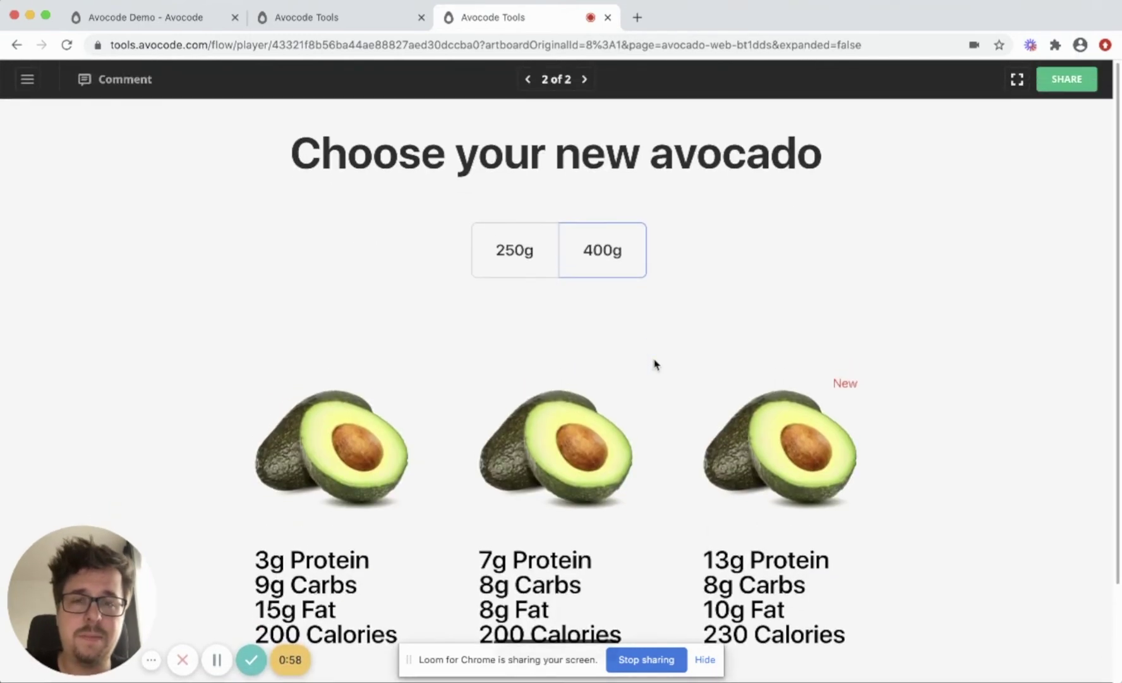
pyautogui.scroll(3, 657, 360)
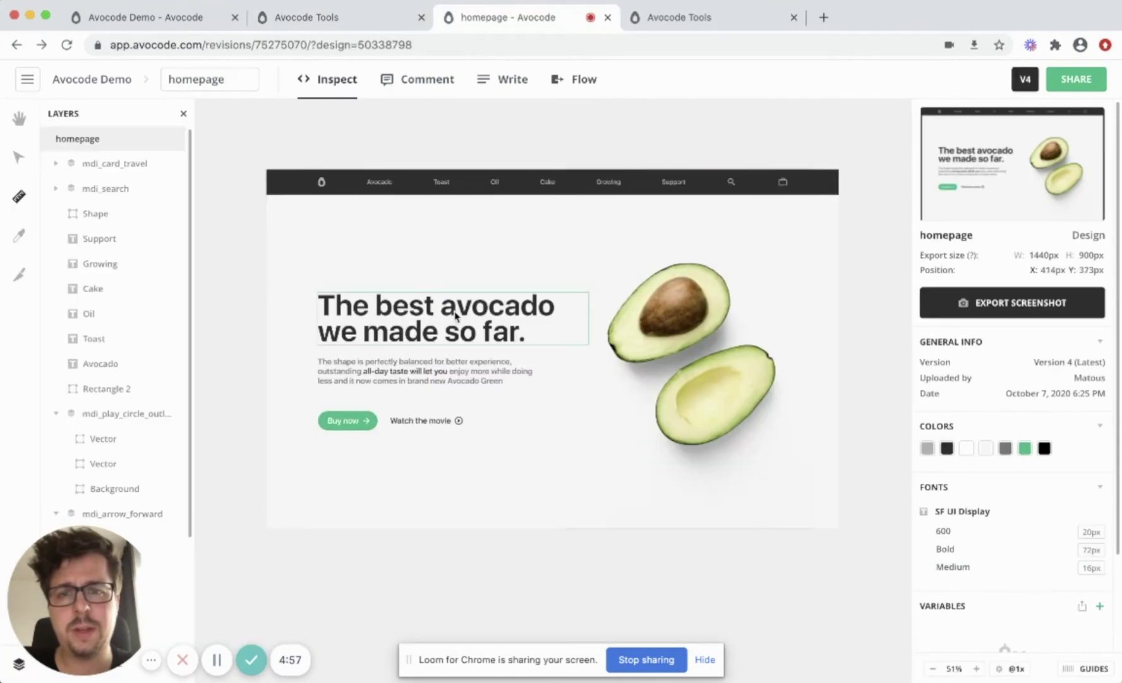
# Measure the headline's spacing, select the hero layers, and copy 'The best avocado we made so far'.
pyautogui.click(455, 314)
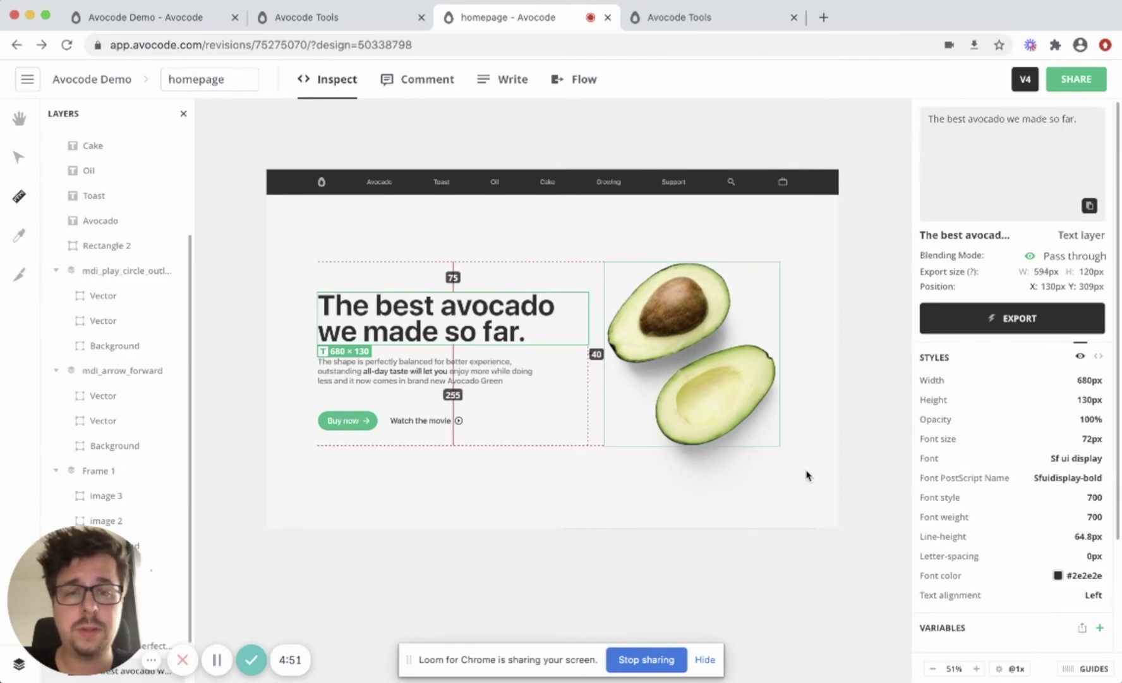
pyautogui.moveTo(858, 493); pyautogui.dragTo(515, 380)
pyautogui.moveTo(305, 276); pyautogui.dragTo(288, 259)
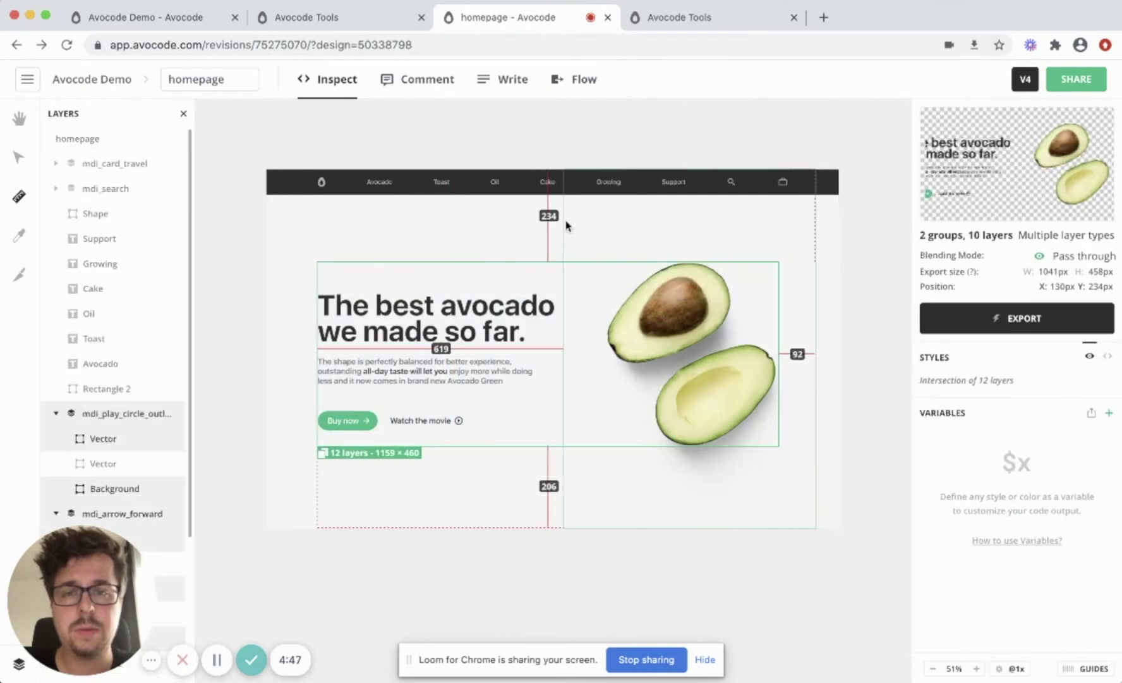
pyautogui.doubleClick(427, 312)
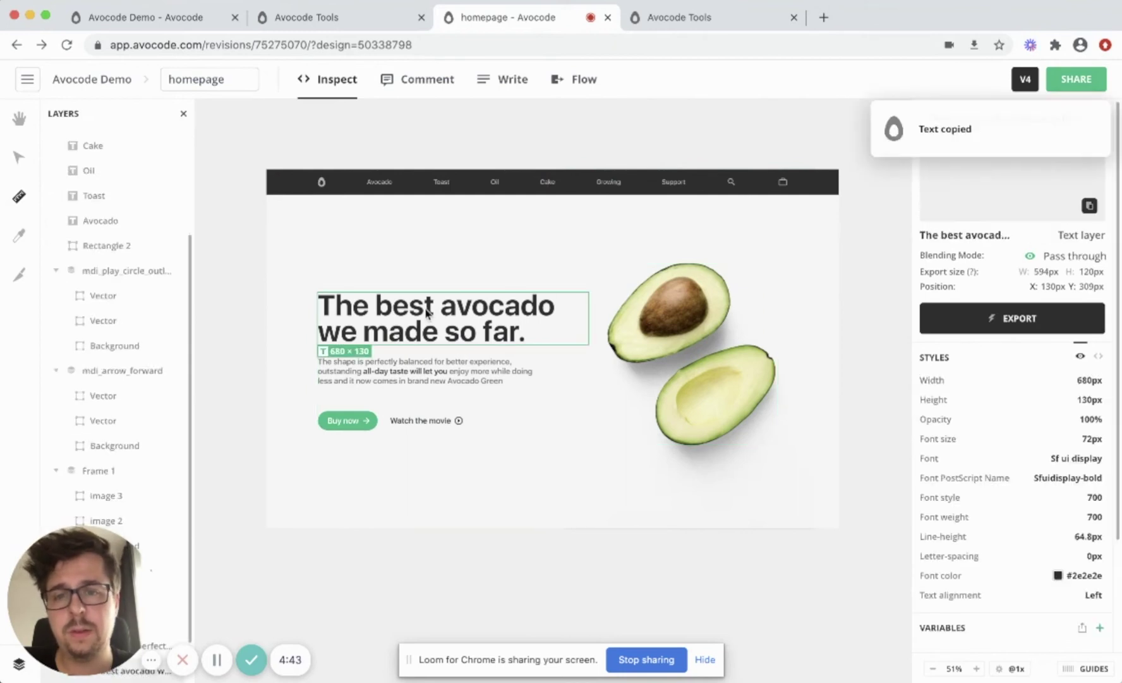
pyautogui.click(685, 330)
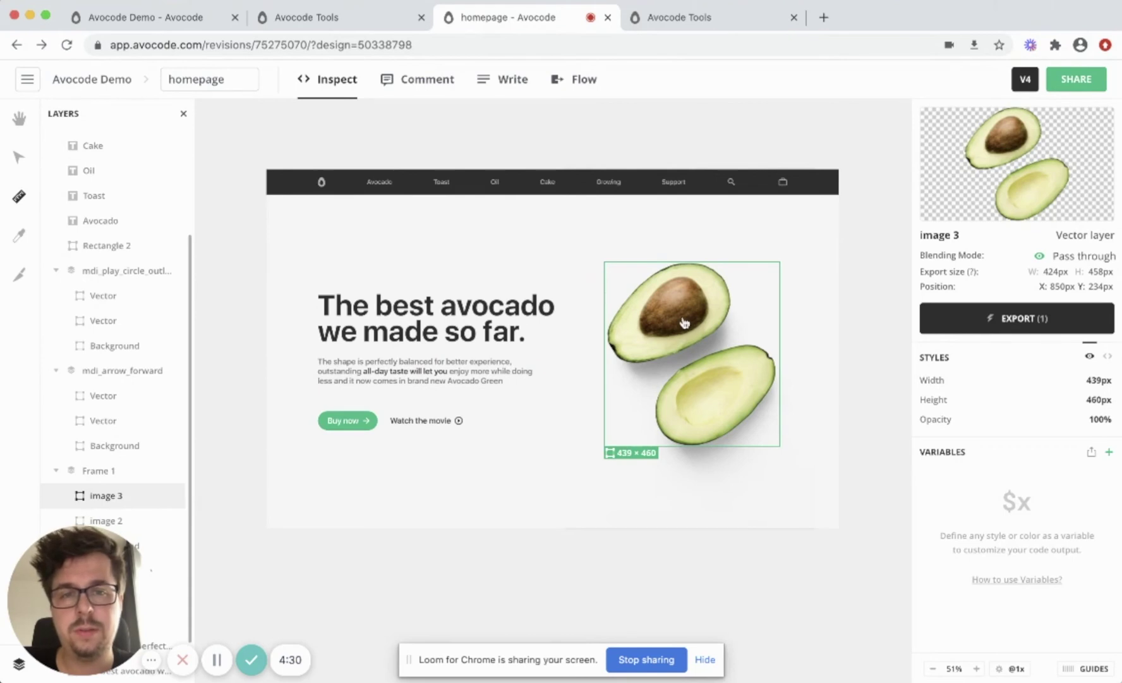
# Export the avocado image as image_3 PNG, then inspect the Buy now text's specs.
pyautogui.press('super+e')
pyautogui.click(579, 502)
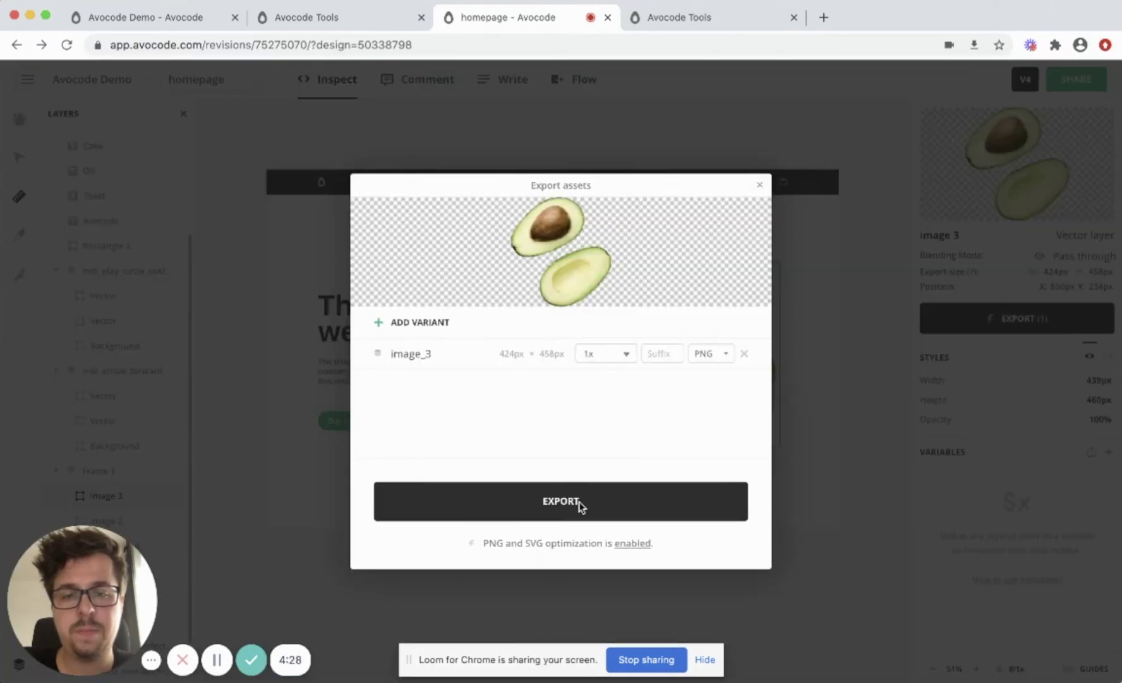
pyautogui.click(464, 448)
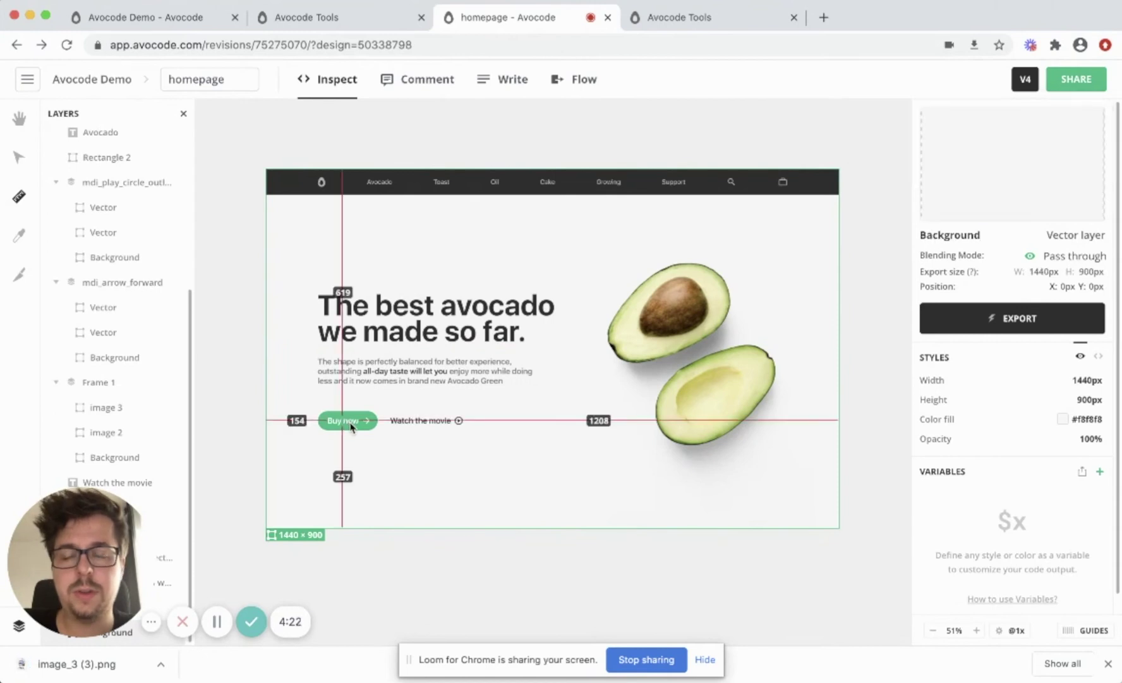
pyautogui.click(352, 427)
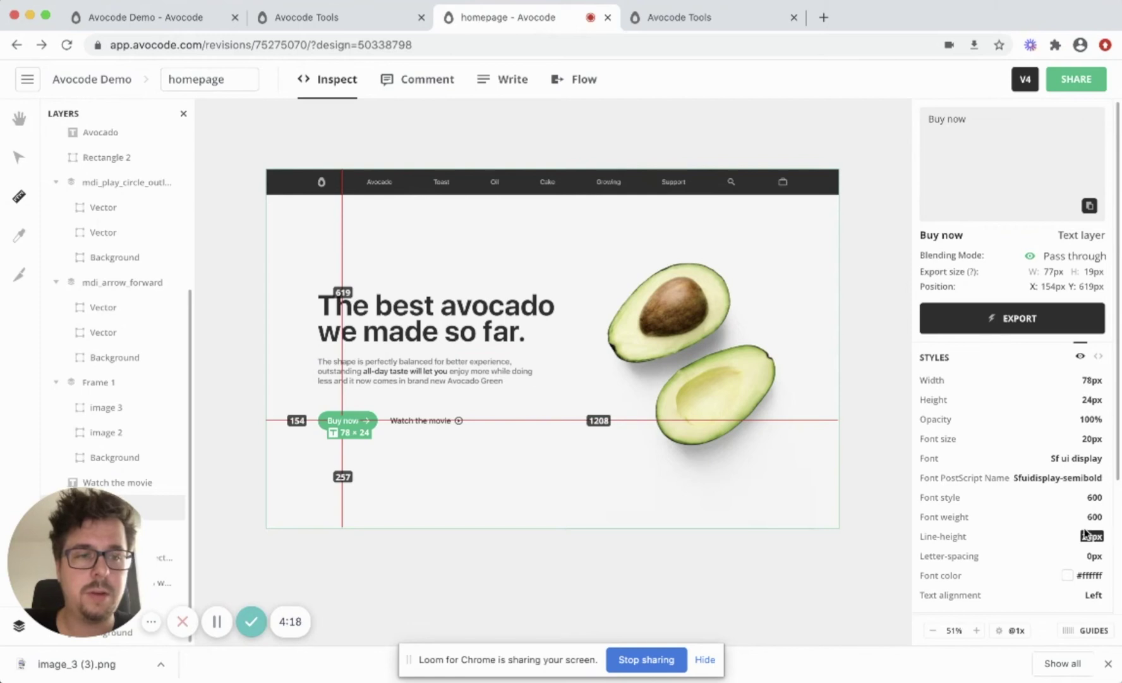
# Show Buy now's styles as code and check the advanced settings: border-box sizing, px units.
pyautogui.click(1099, 357)
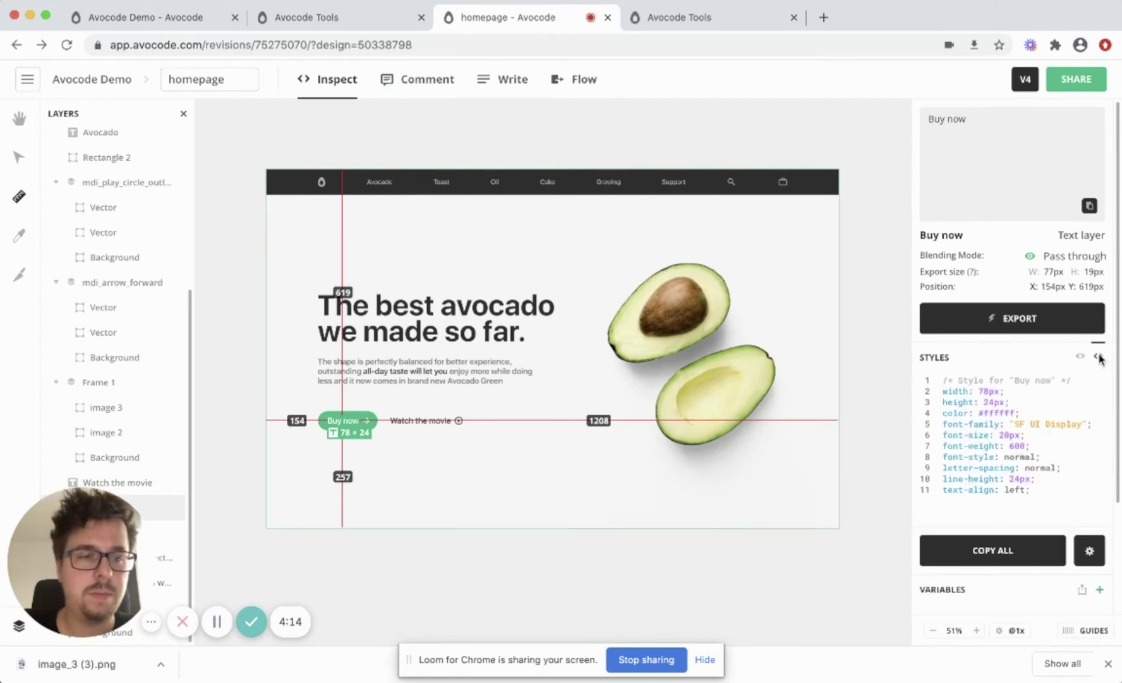
pyautogui.click(1090, 555)
pyautogui.click(991, 632)
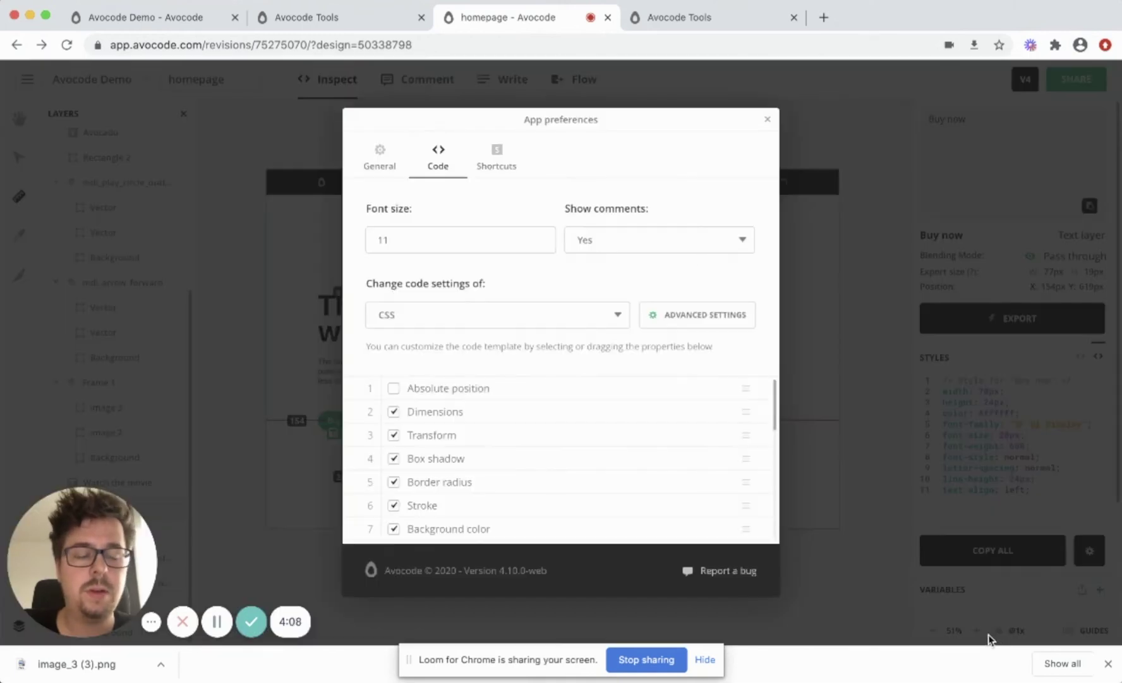
pyautogui.click(711, 320)
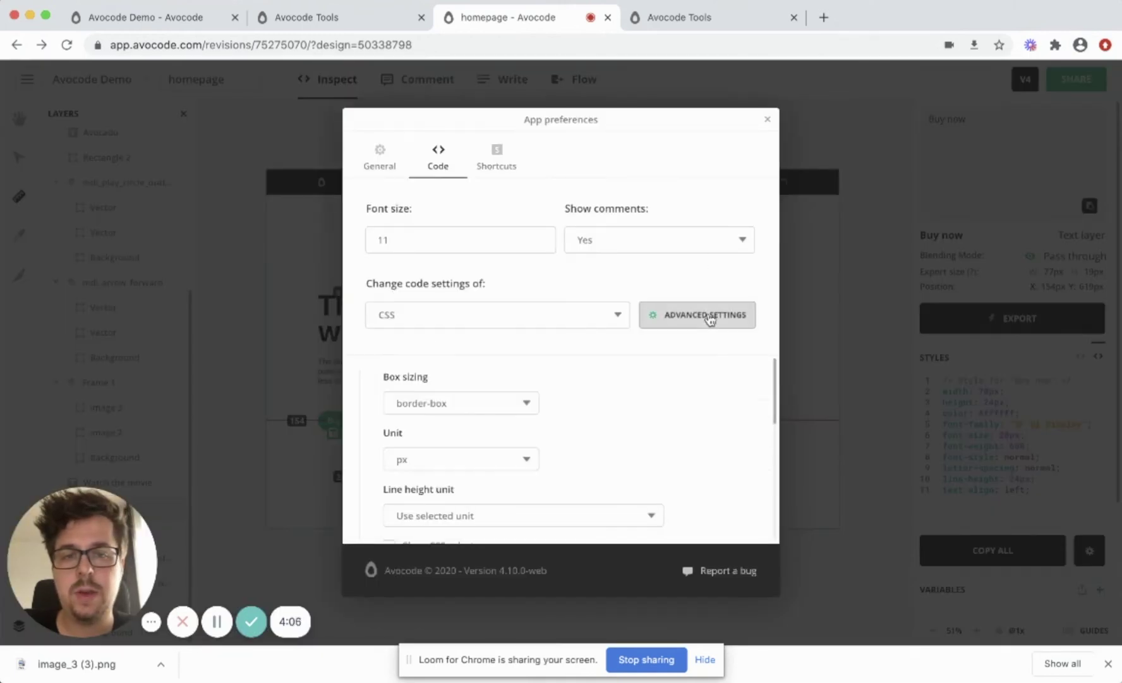
pyautogui.click(767, 119)
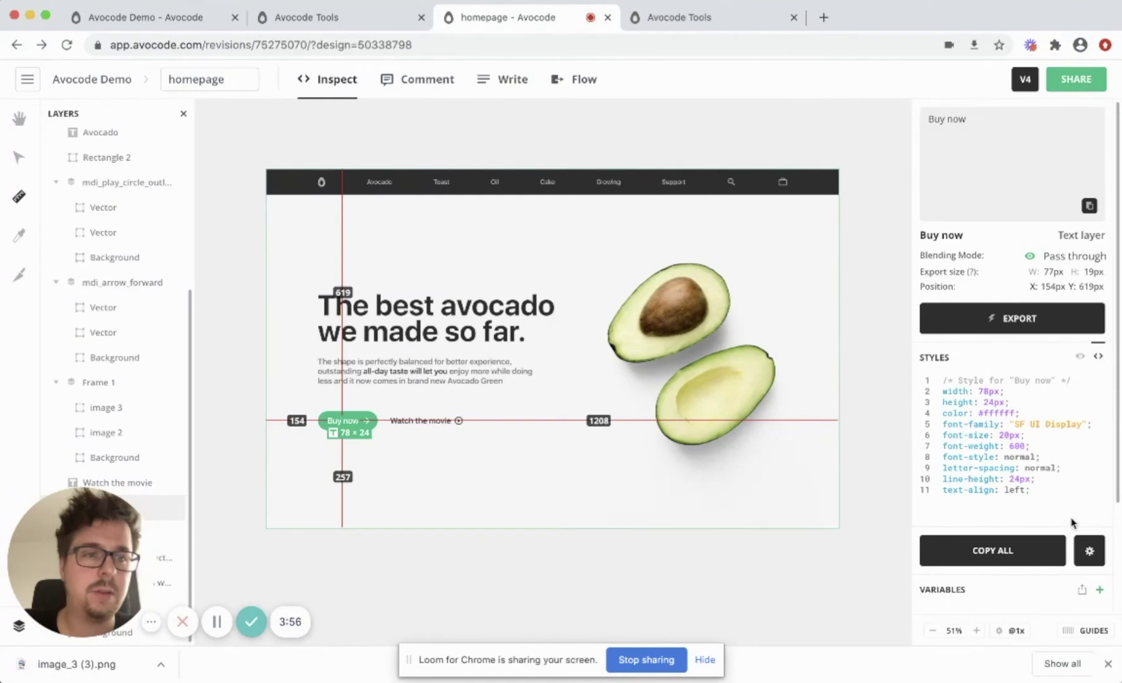
# Switch the code language to Swift, copy all of Buy now's code, then copy individual lines.
pyautogui.click(1090, 552)
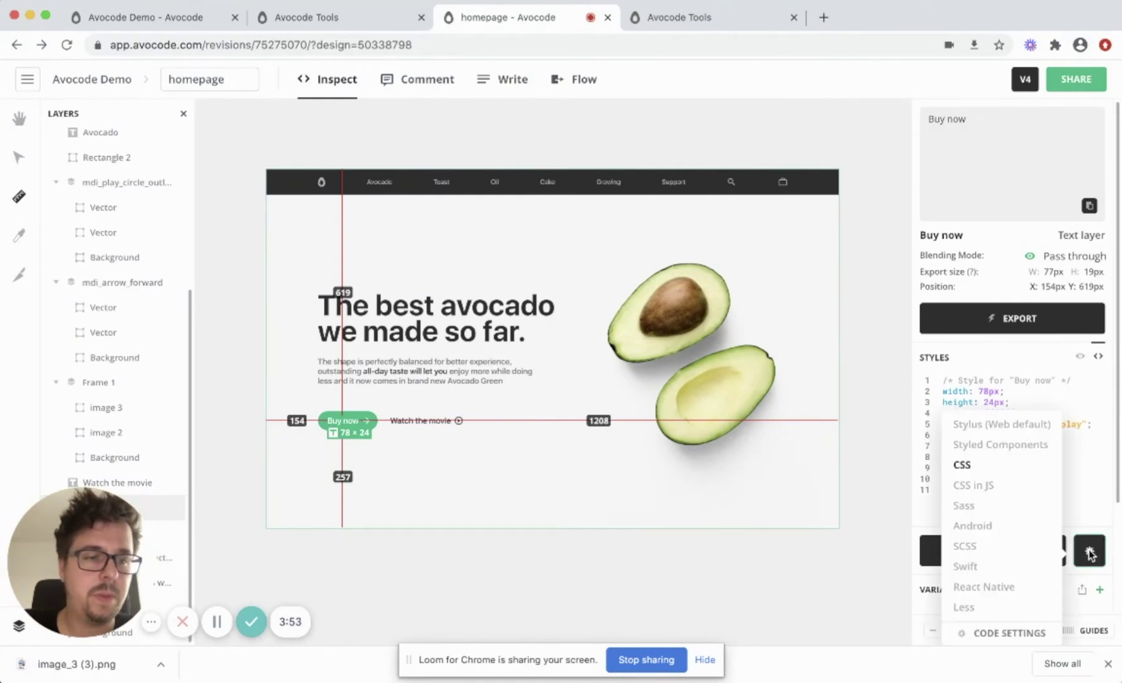
pyautogui.click(974, 570)
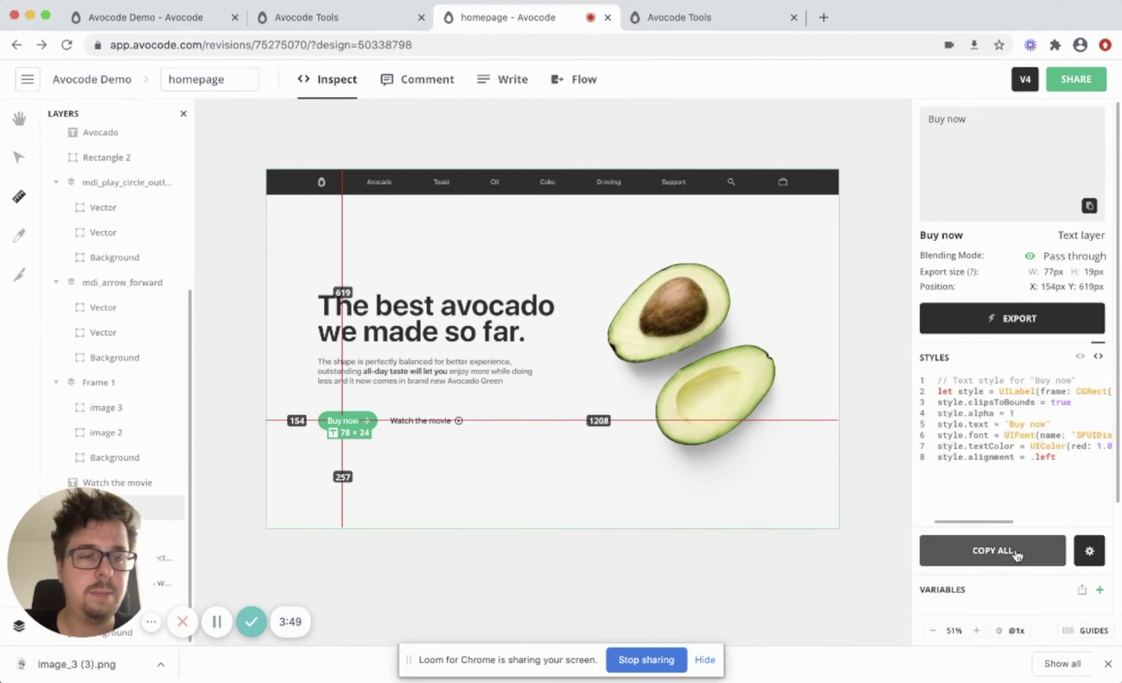
pyautogui.click(1016, 554)
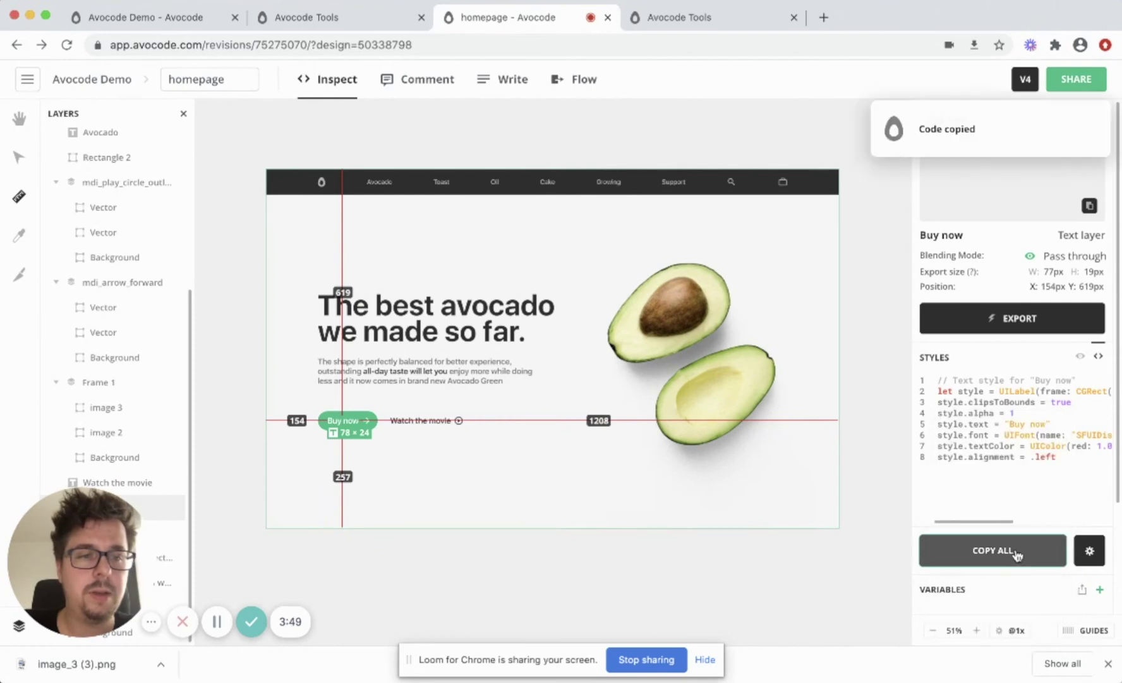
pyautogui.click(951, 436)
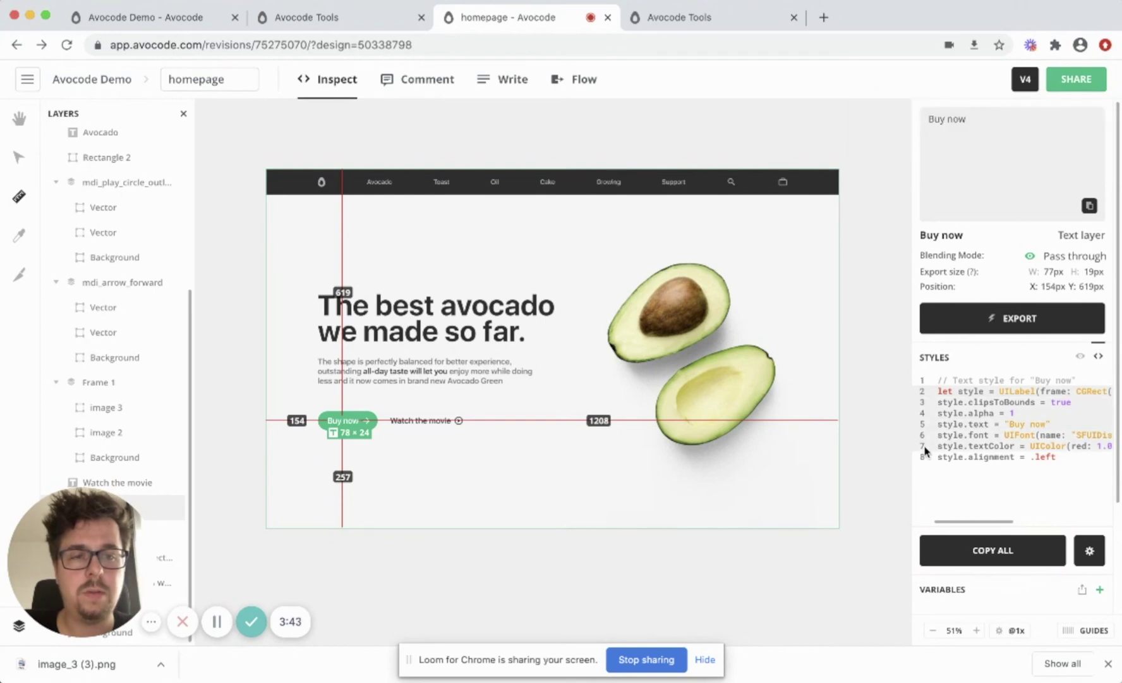
pyautogui.click(929, 422)
pyautogui.click(929, 421)
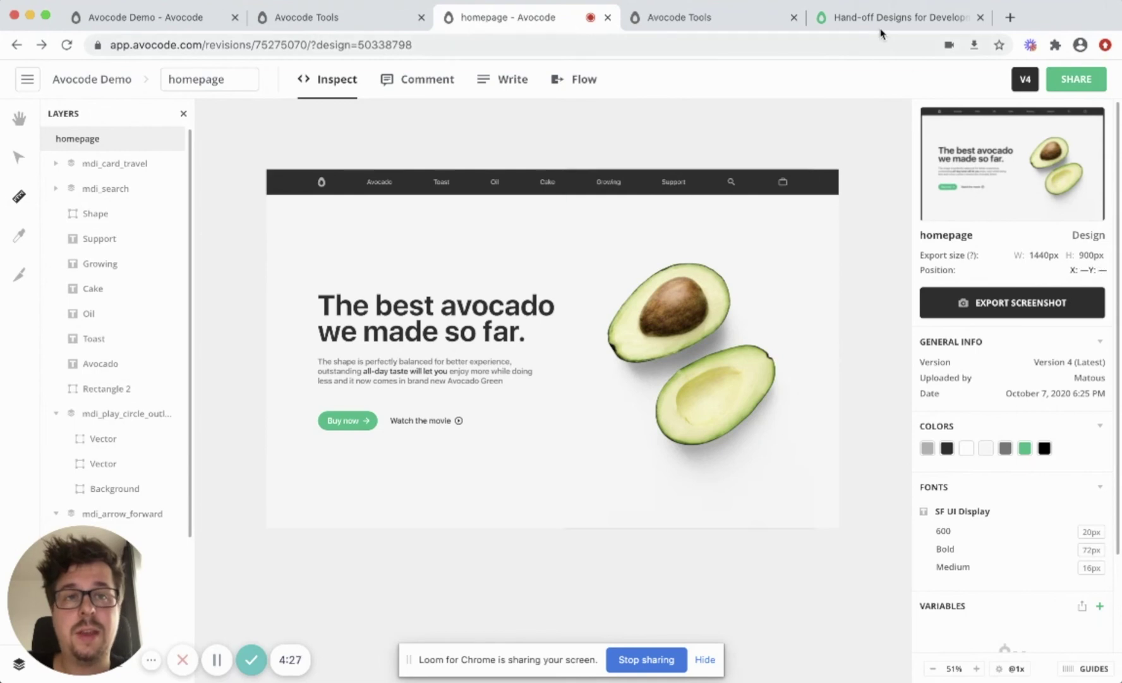
# Scroll through the live Hand-off Designs page in Chrome, then return to the Avocode desktop app.
pyautogui.click(866, 24)
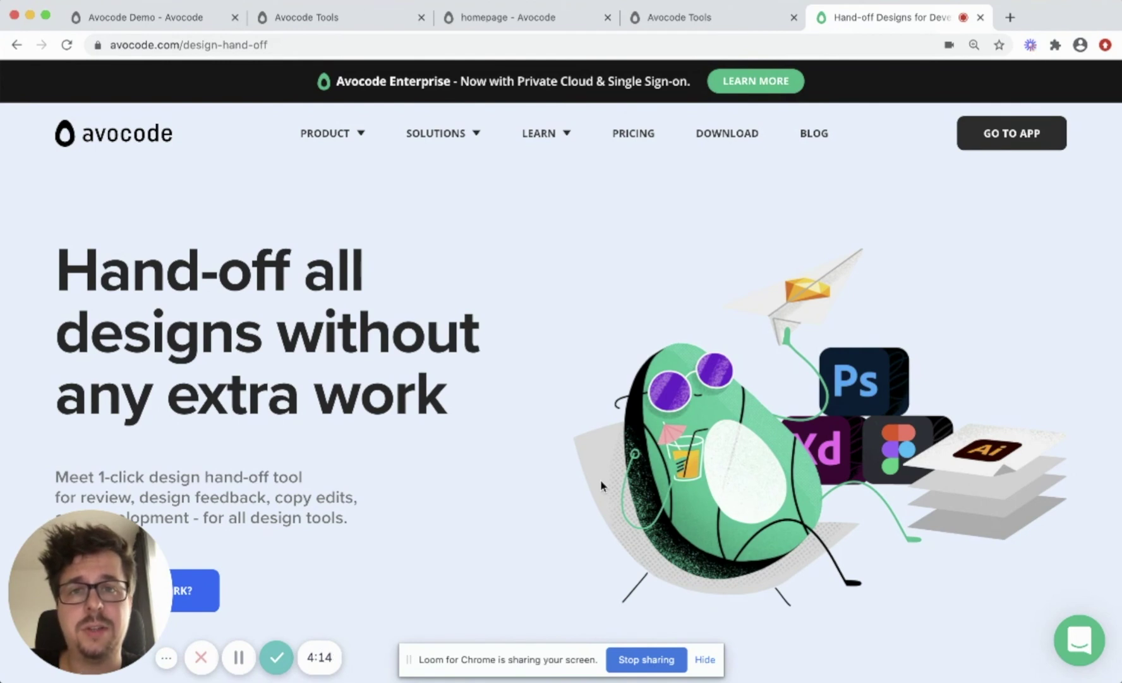
pyautogui.scroll(-10, 600, 479)
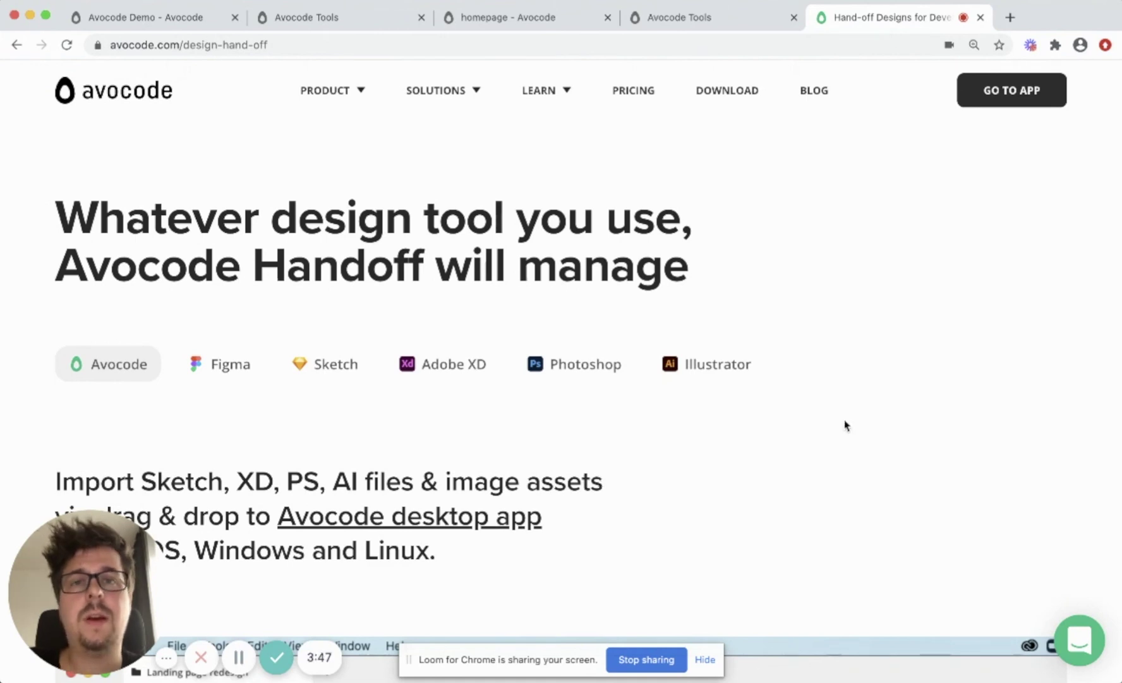
pyautogui.press('super+Tab')
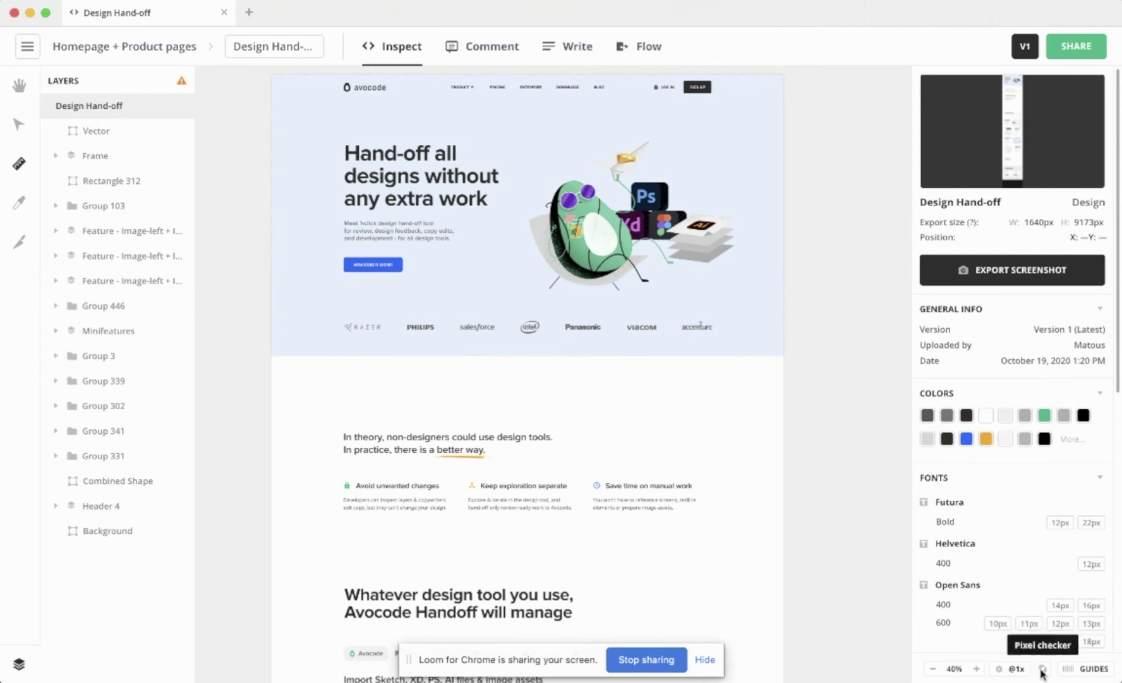
# Open the Design Hand-off design in Pixel checker, maximize it, lower its opacity, and pin it on top.
pyautogui.click(1041, 669)
pyautogui.moveTo(325, 24); pyautogui.dragTo(529, 70)
pyautogui.doubleClick(528, 71)
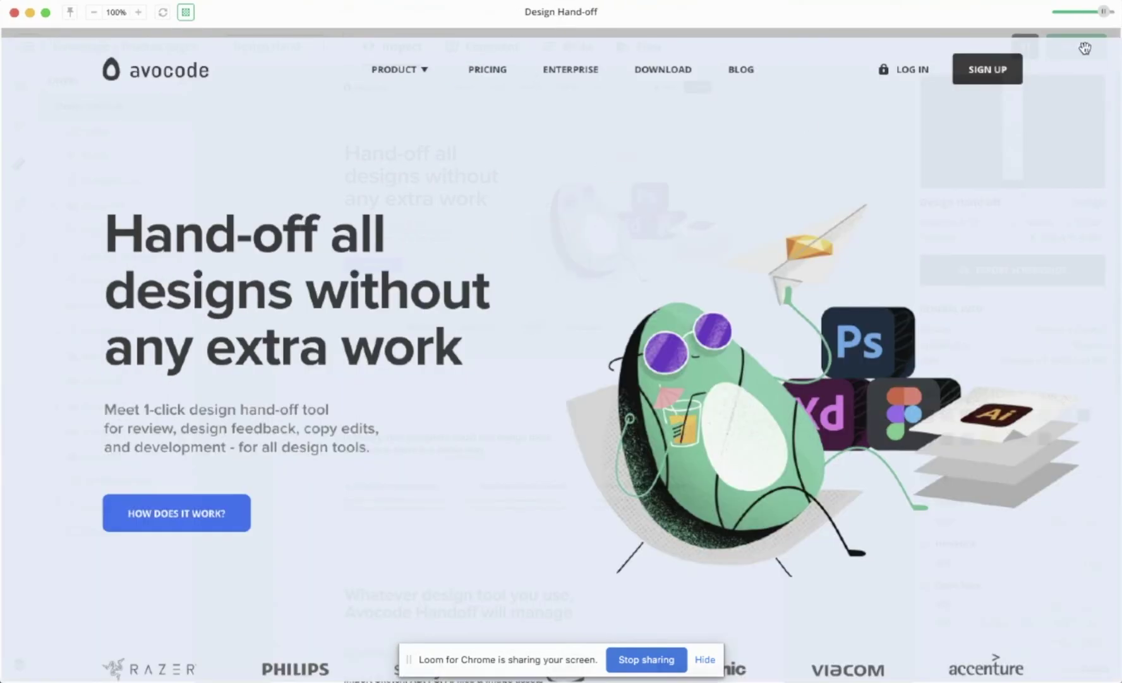
pyautogui.moveTo(1103, 12); pyautogui.dragTo(1081, 13)
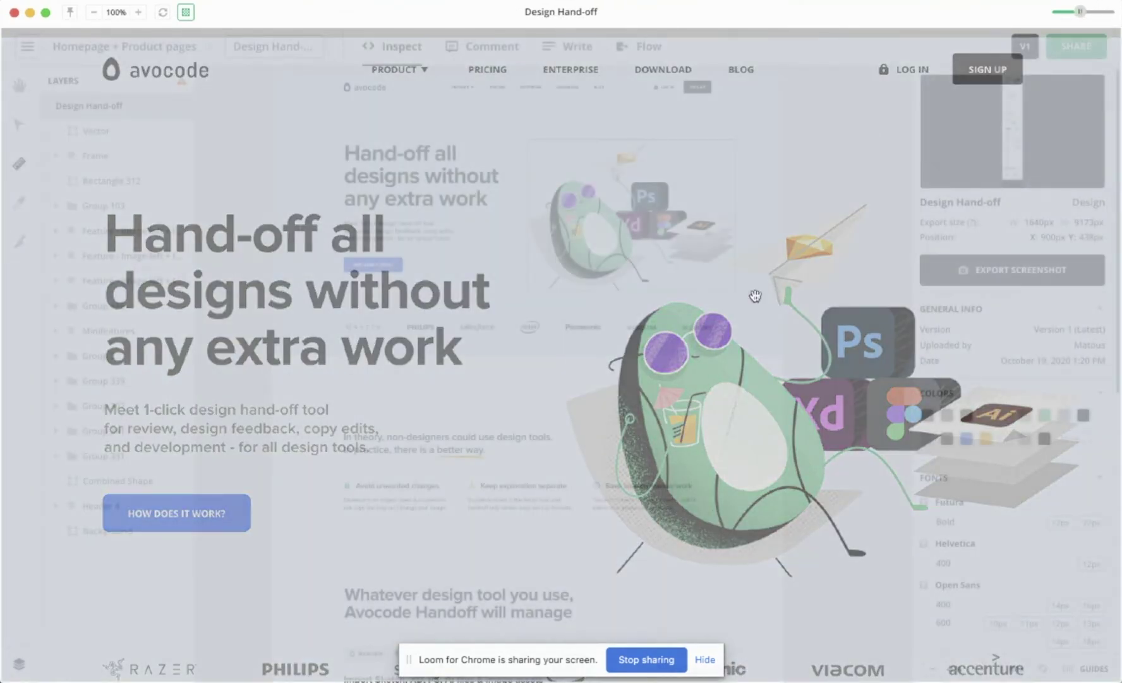
pyautogui.scroll(-15, 751, 309)
pyautogui.scroll(-3, 751, 309)
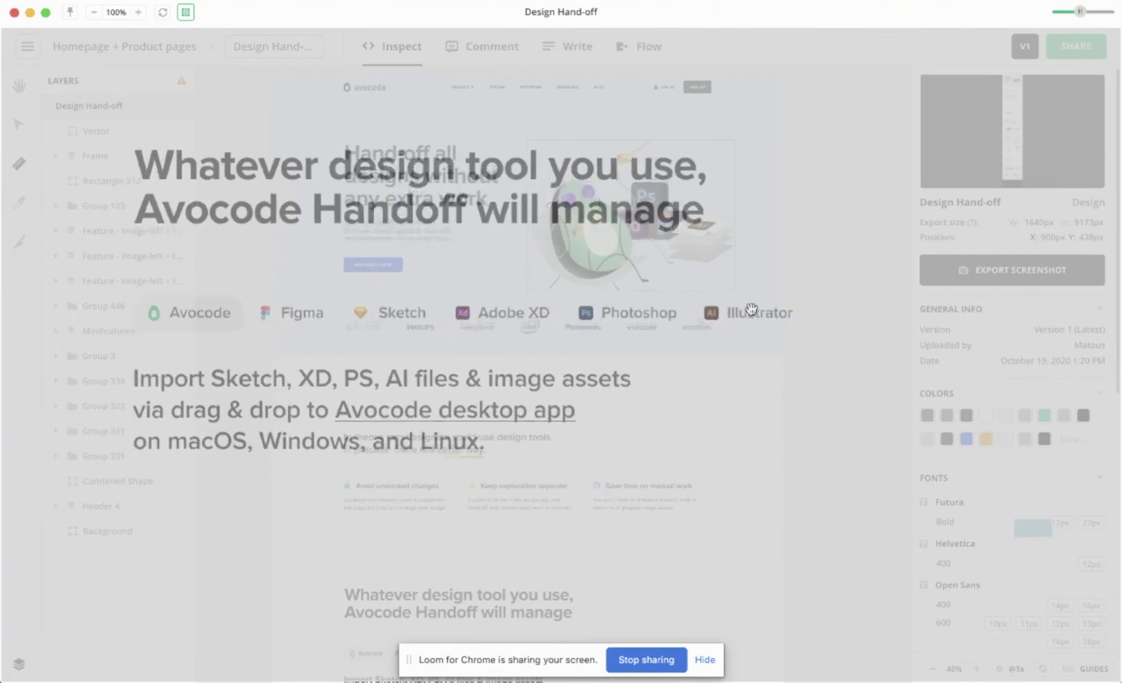
pyautogui.click(70, 14)
# Bring the live avocode.com page behind the overlay and drag and nudge the overlay into alignment.
pyautogui.press('super+Tab')
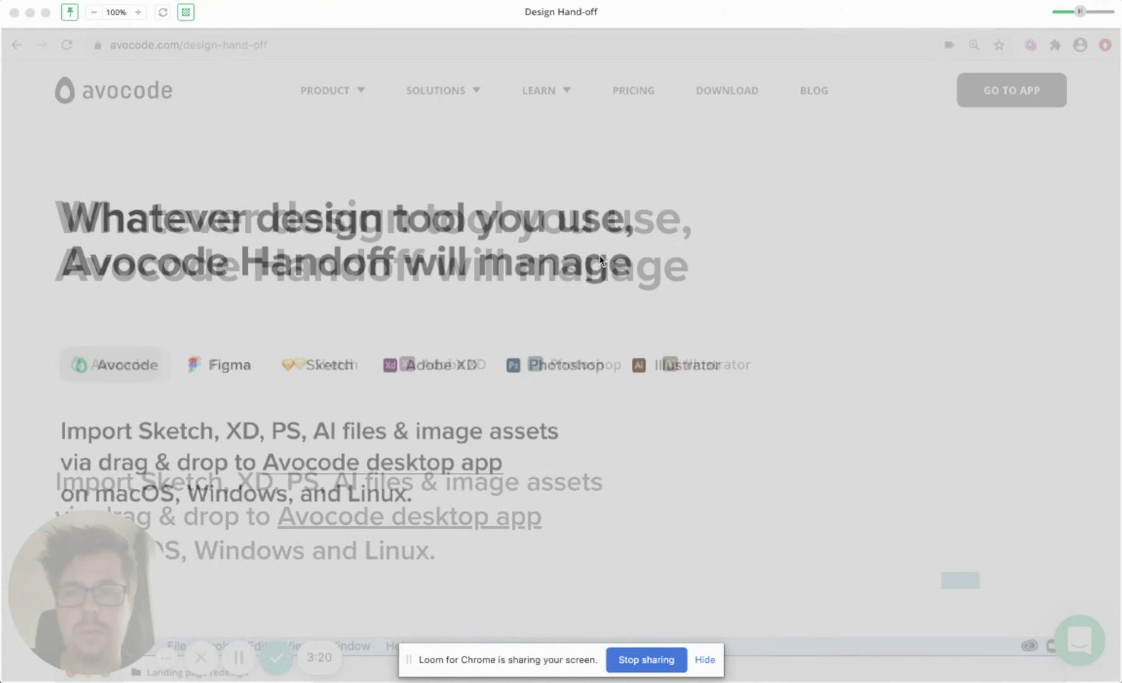
pyautogui.hscroll(5, 600, 259)
pyautogui.hscroll(4, 600, 259)
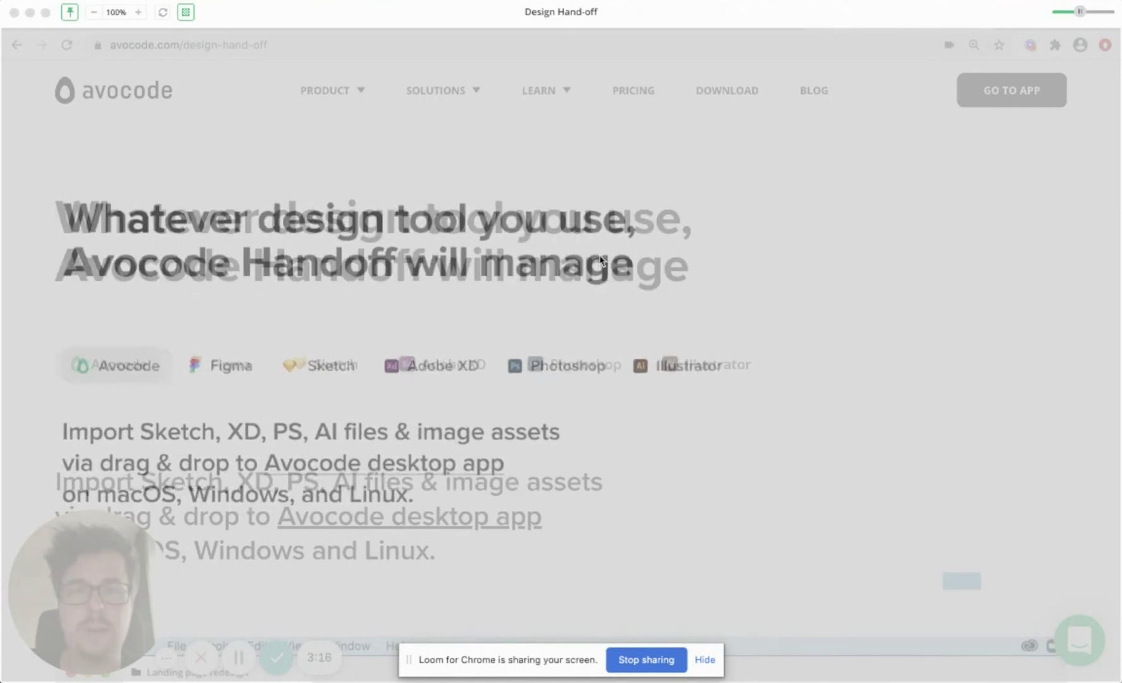
pyautogui.hscroll(2, 600, 259)
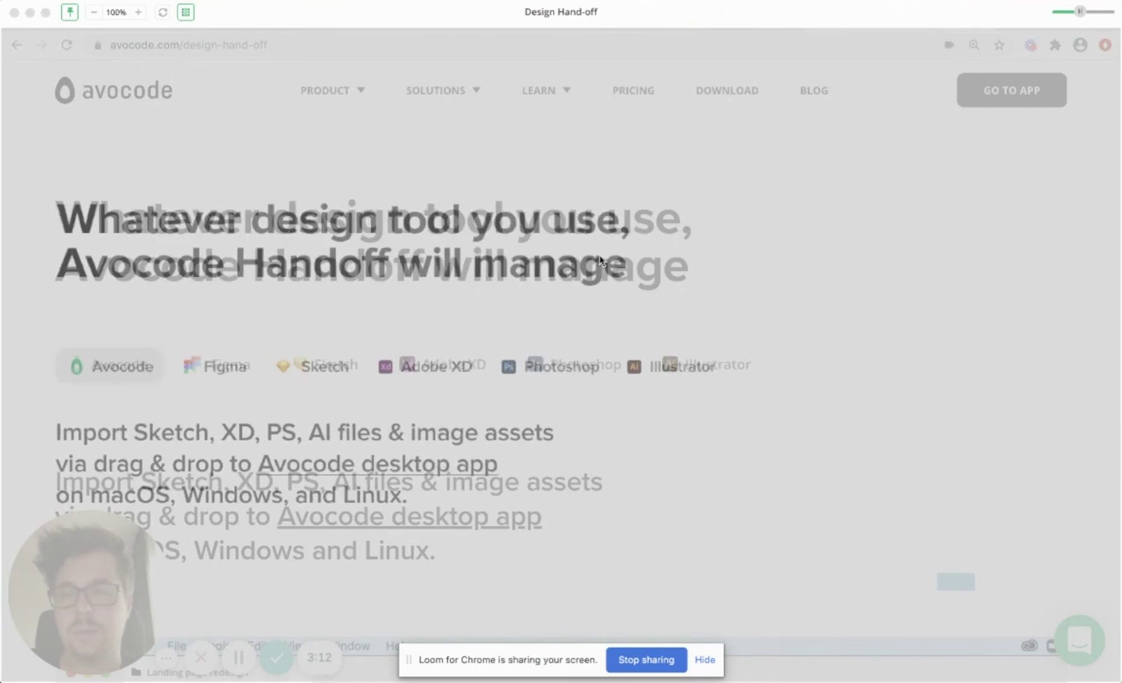
pyautogui.hscroll(-6, 601, 259)
pyautogui.hscroll(-5, 600, 259)
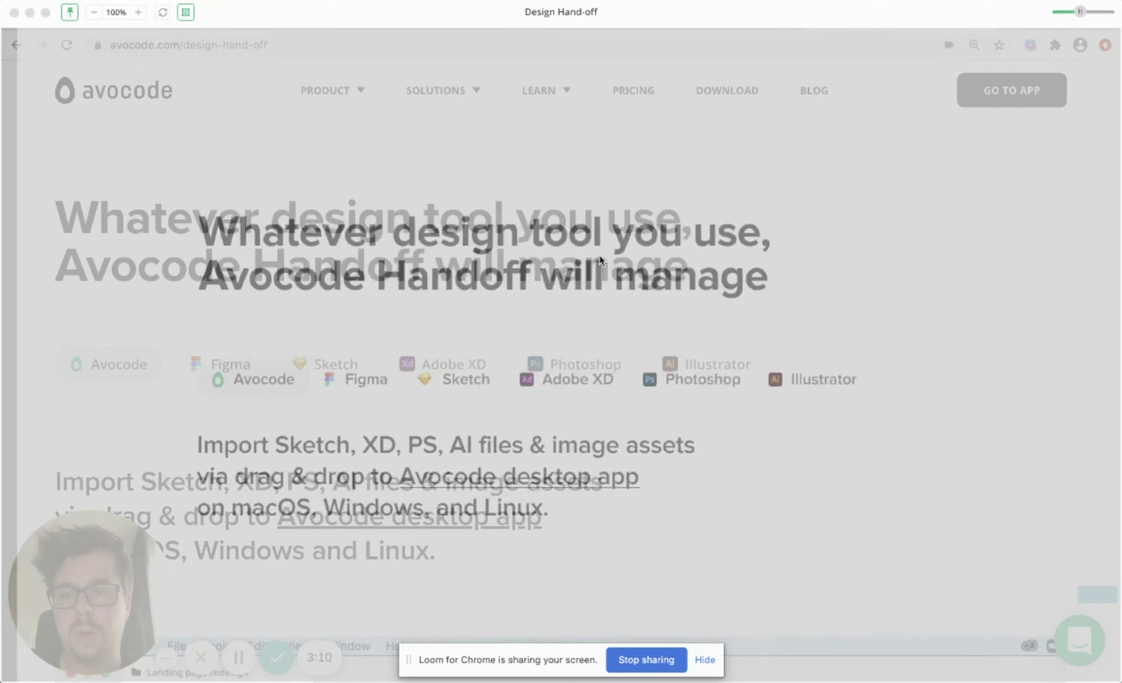
pyautogui.hscroll(5, 601, 259)
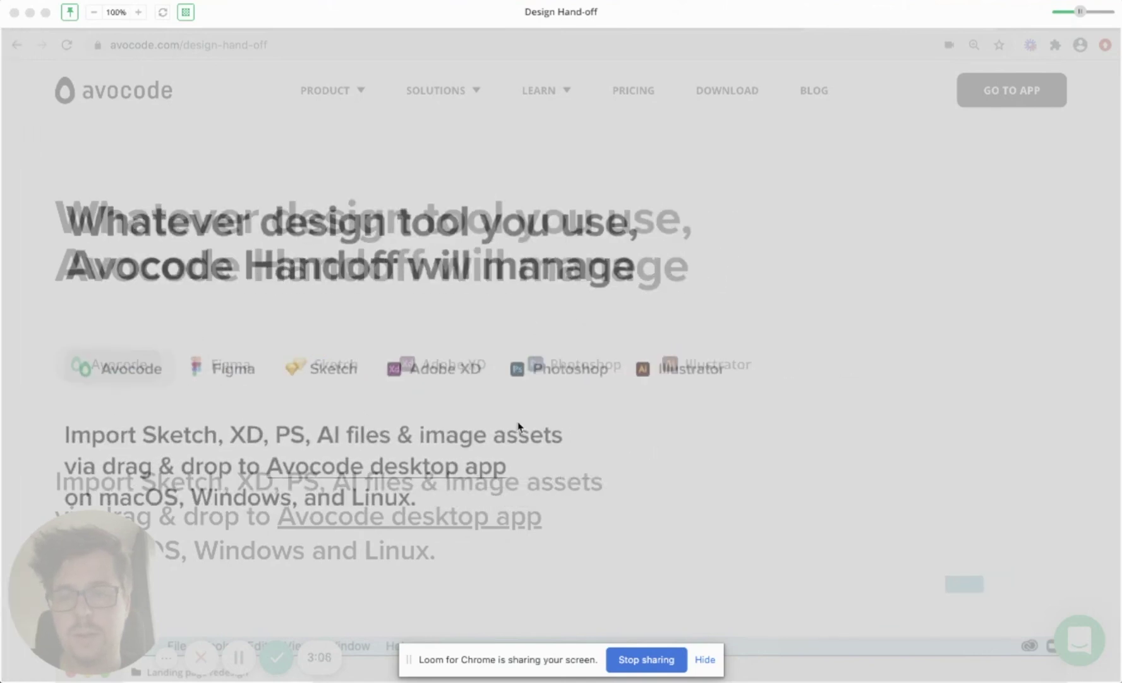
pyautogui.moveTo(475, 324)
pyautogui.mouseDown()
pyautogui.moveTo(621, 325)
pyautogui.moveTo(508, 351)
pyautogui.moveTo(509, 306)
pyautogui.moveTo(461, 318)
pyautogui.mouseUp()
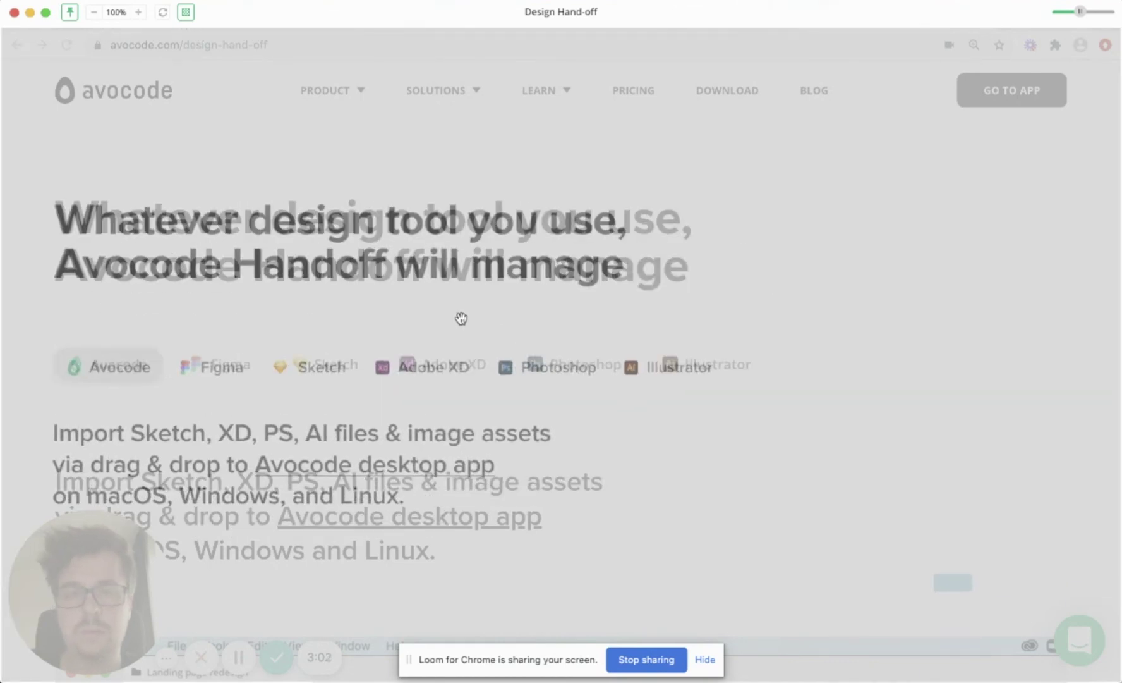
pyautogui.press('Right')
pyautogui.press('Right')
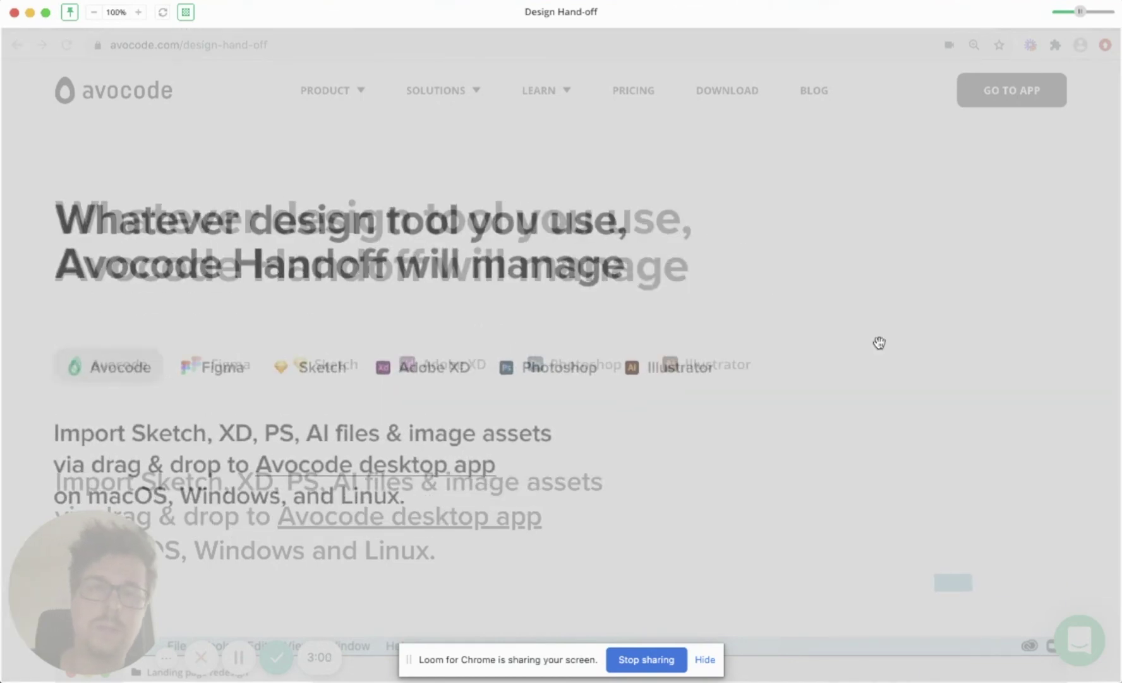